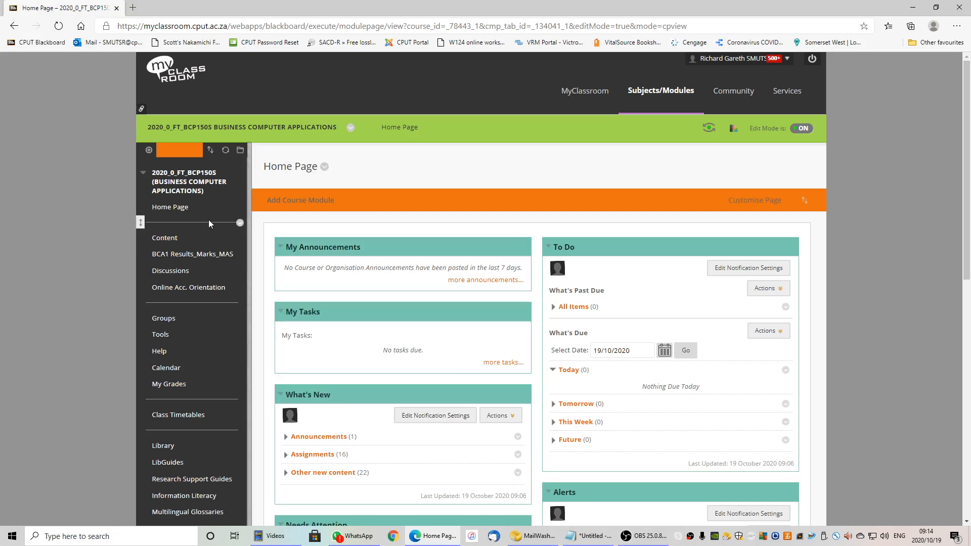
Step: Open the Practical_Excel Relative & Absolute folder inside MS Excel Practical Tasks in the course content
{"action": "left_click", "coordinate": [185, 212]}
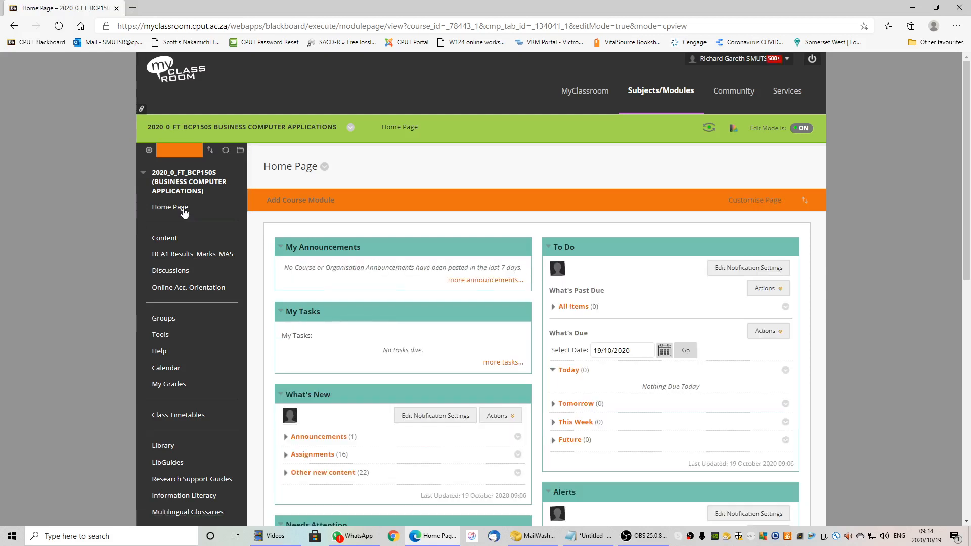
{"action": "scroll", "coordinate": [445, 408], "scroll_direction": "down", "scroll_amount": 5}
{"action": "scroll", "coordinate": [445, 402], "scroll_direction": "down", "scroll_amount": 4}
{"action": "scroll", "coordinate": [444, 402], "scroll_direction": "up", "scroll_amount": 6}
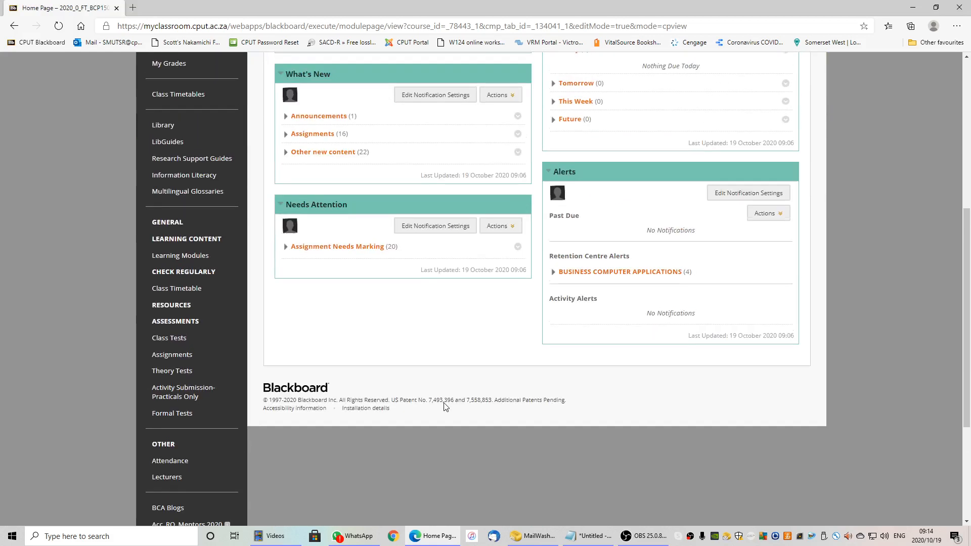
{"action": "left_click", "coordinate": [163, 96]}
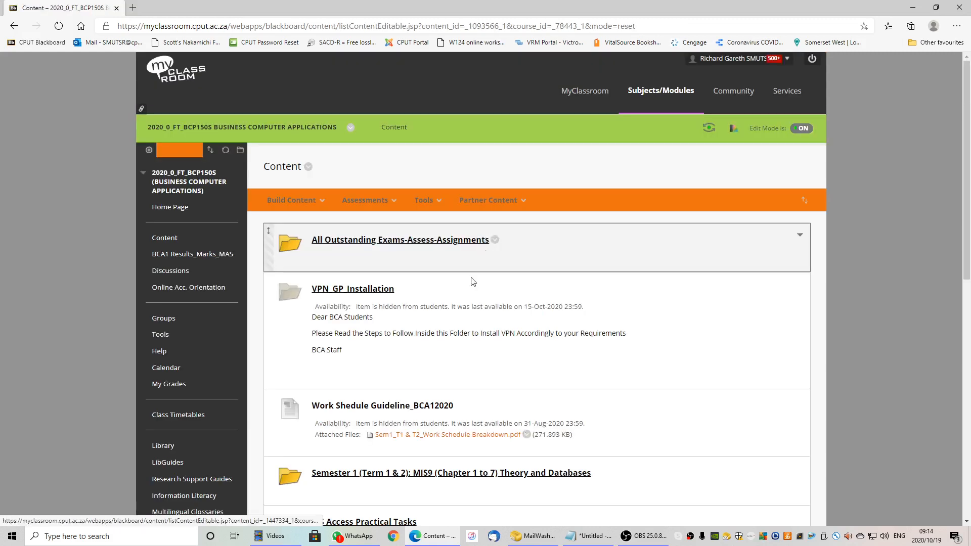
{"action": "scroll", "coordinate": [481, 253], "scroll_direction": "down", "scroll_amount": 6}
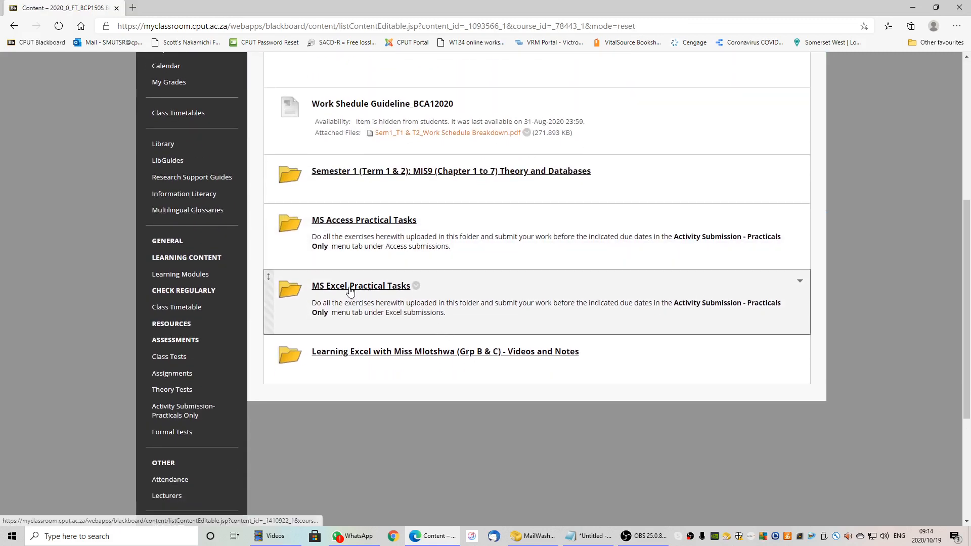
{"action": "left_click", "coordinate": [351, 289]}
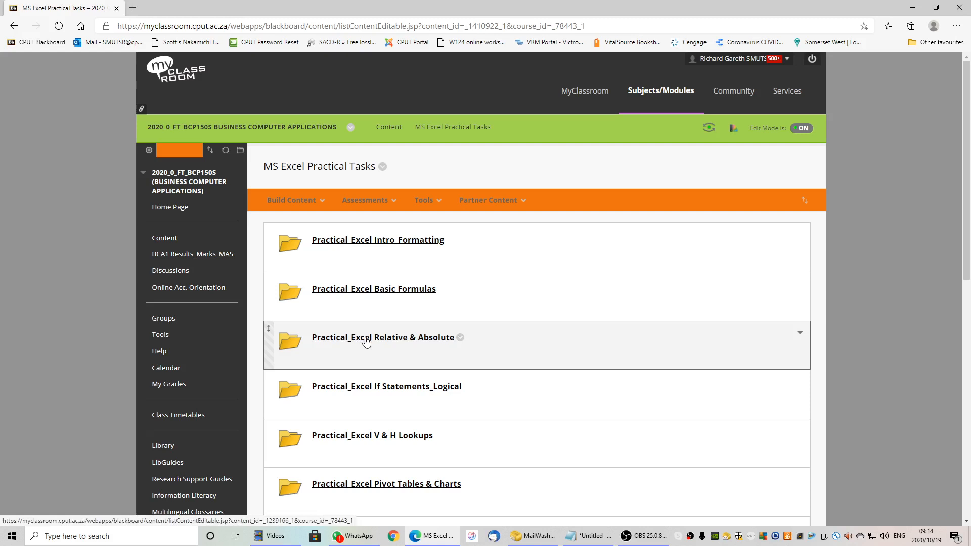
{"action": "left_click", "coordinate": [367, 343]}
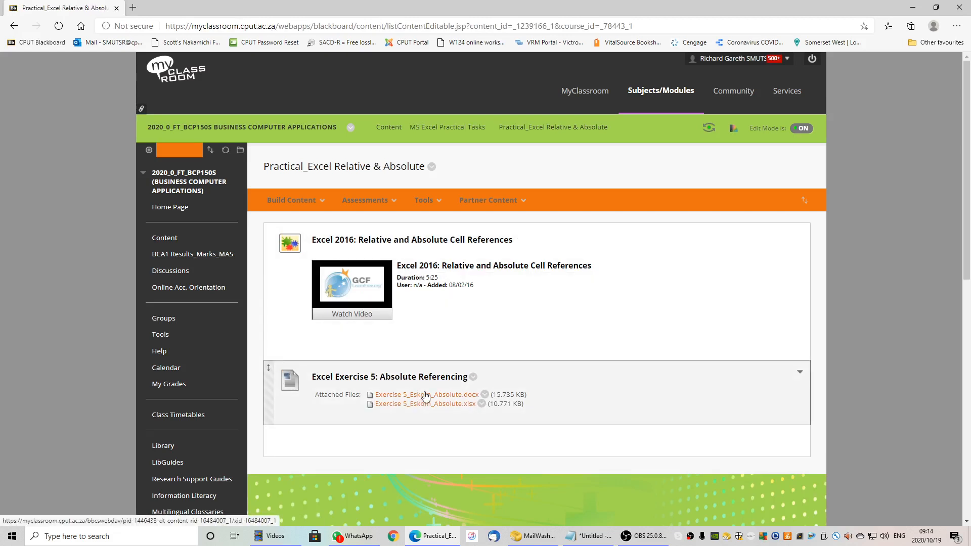
Step: Open the attached Exercise 5_Eskom_Absolute.docx in Word and read the exercise instructions and example solution
{"action": "left_click", "coordinate": [426, 395]}
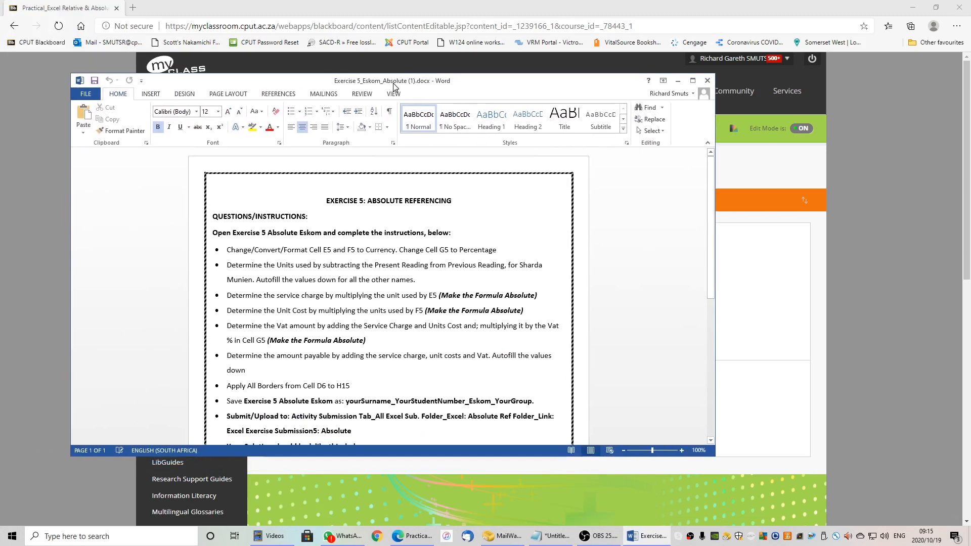
{"action": "left_click", "coordinate": [693, 81]}
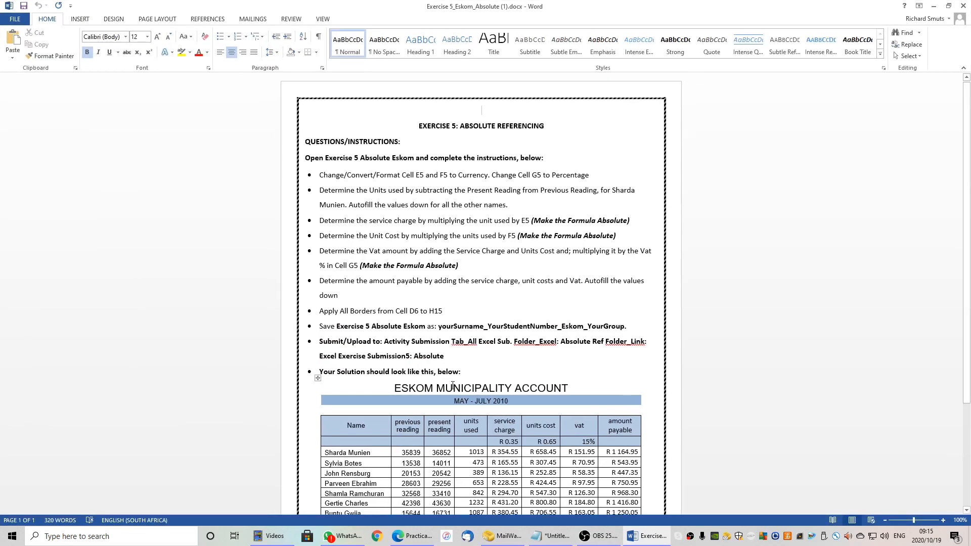
{"action": "scroll", "coordinate": [417, 357], "scroll_direction": "down", "scroll_amount": 2}
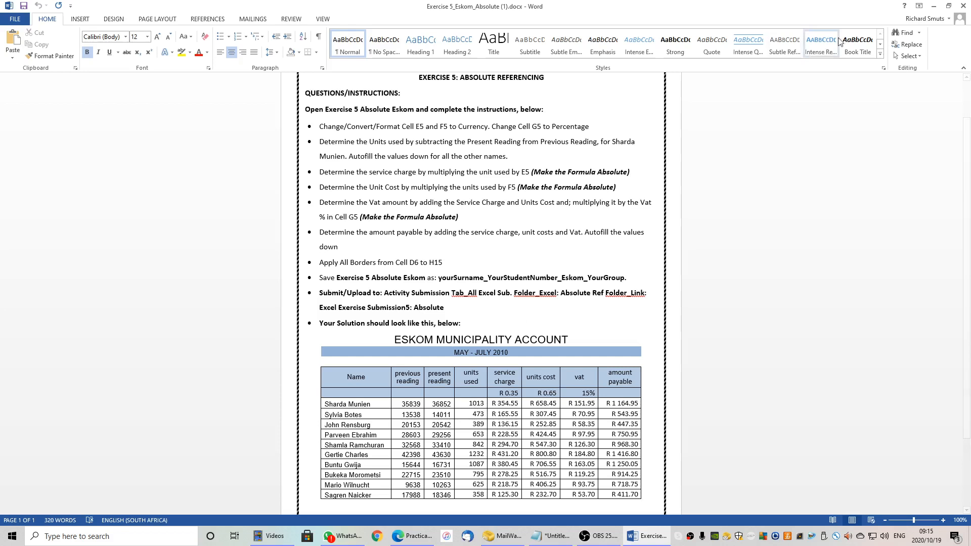
Step: Switch back to the course page, open the attached Exercise 5_Eskom_Absolute.xlsx in Excel and enable editing
{"action": "left_click", "coordinate": [933, 8]}
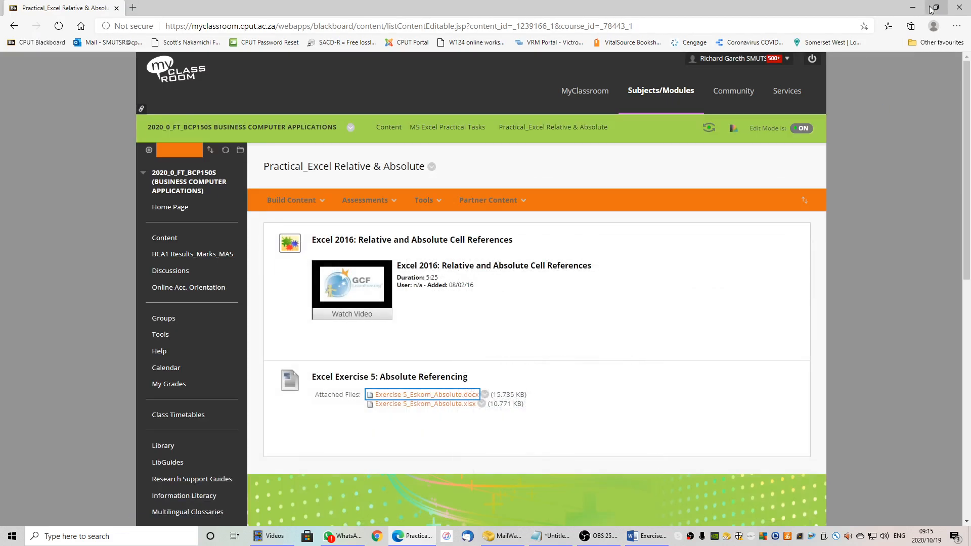
{"action": "left_click", "coordinate": [414, 408]}
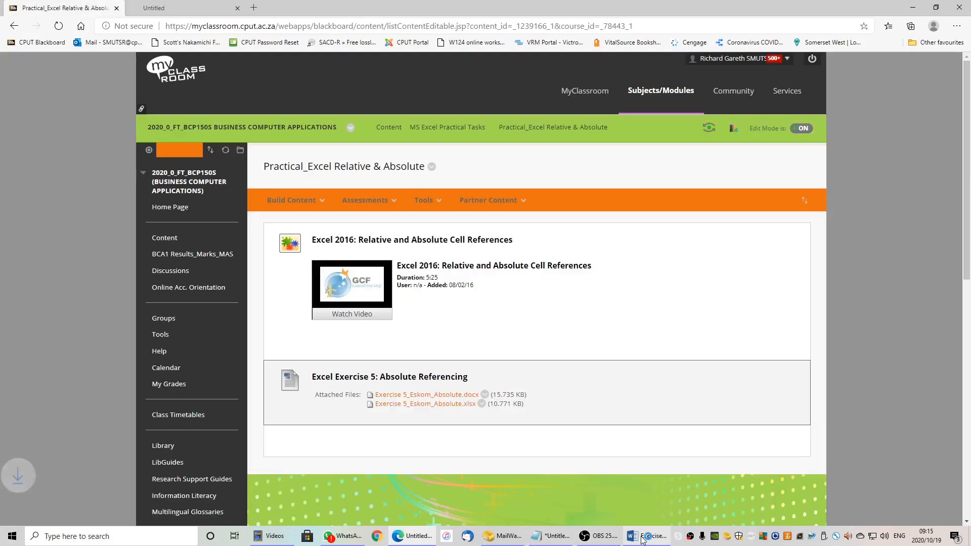
{"action": "left_click", "coordinate": [643, 540]}
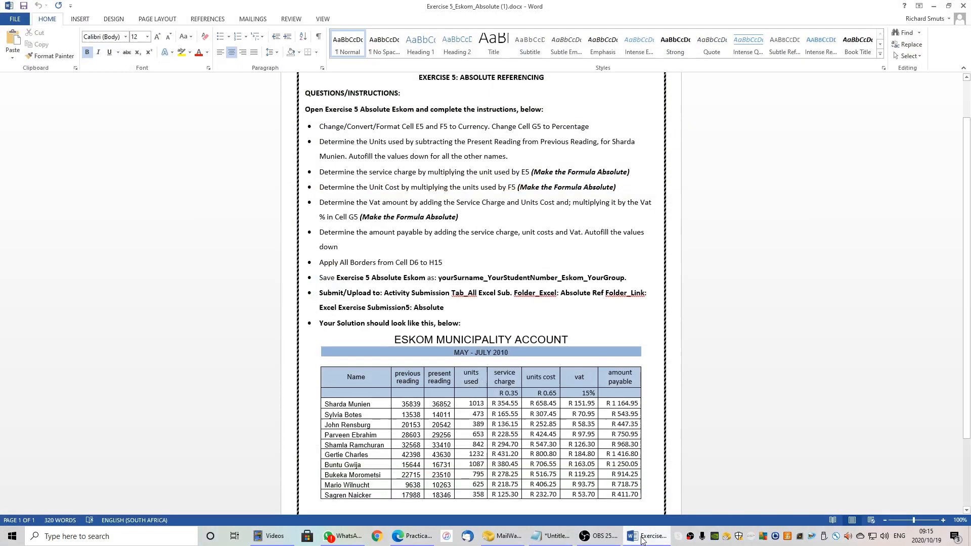
{"action": "left_click_drag", "start_coordinate": [450, 8], "coordinate": [0, 56]}
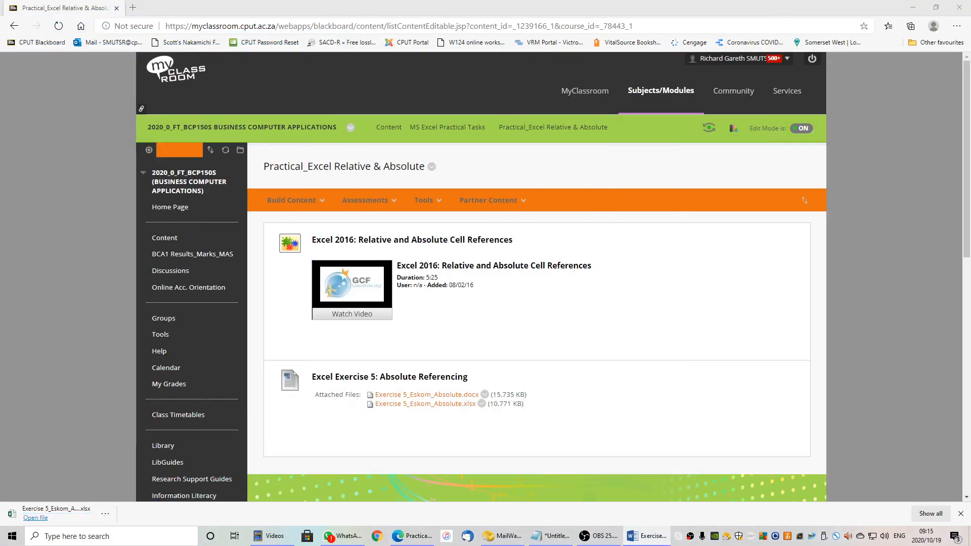
{"action": "left_click", "coordinate": [33, 519]}
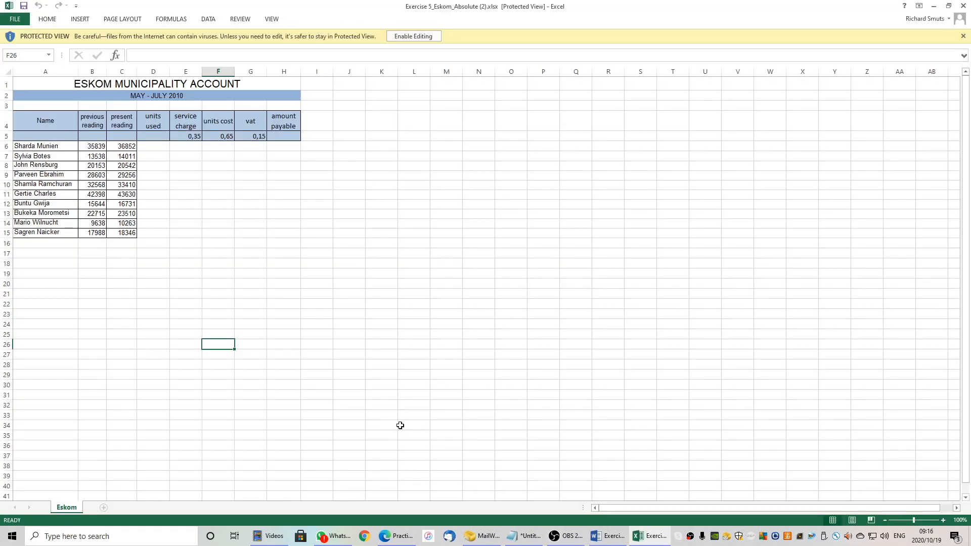
{"action": "left_click", "coordinate": [426, 37]}
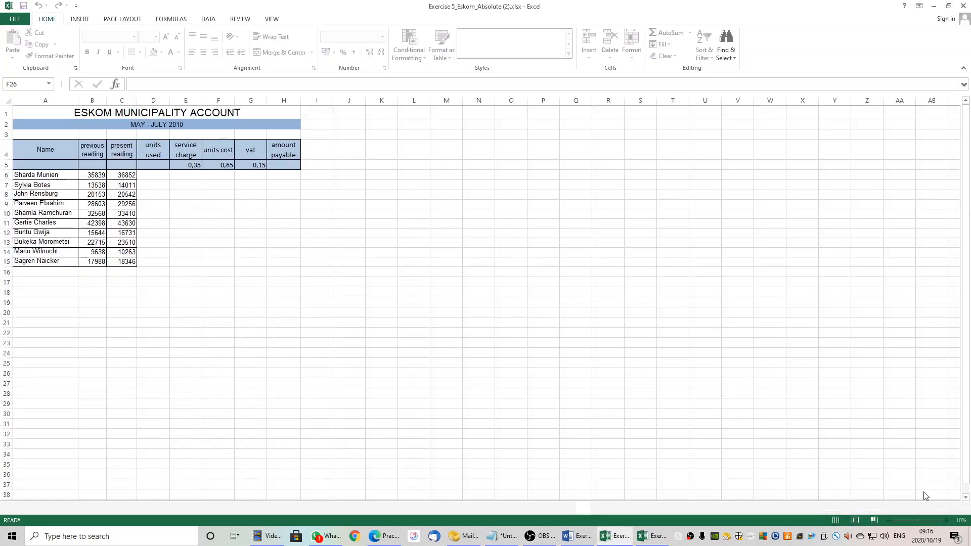
Step: Format cells E6:H15 as Currency with the R symbol and 0 decimal places
{"action": "left_click", "coordinate": [944, 520]}
{"action": "left_click", "coordinate": [943, 521]}
{"action": "left_click", "coordinate": [944, 520]}
{"action": "left_click", "coordinate": [943, 520]}
{"action": "left_click", "coordinate": [944, 521]}
{"action": "left_click", "coordinate": [943, 520]}
{"action": "scroll", "coordinate": [511, 335], "scroll_direction": "up", "scroll_amount": 1}
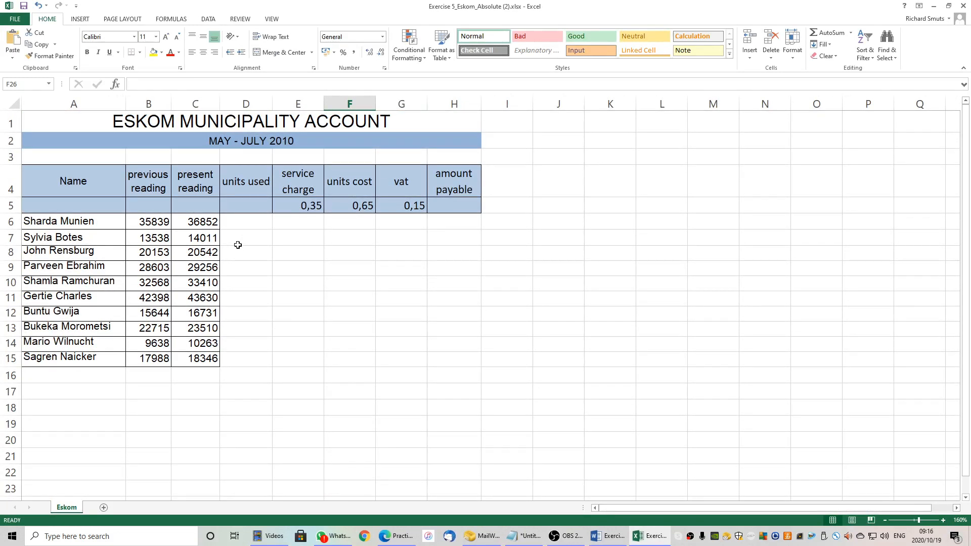
{"action": "left_click", "coordinate": [243, 221]}
{"action": "left_click_drag", "start_coordinate": [243, 221], "coordinate": [446, 359]}
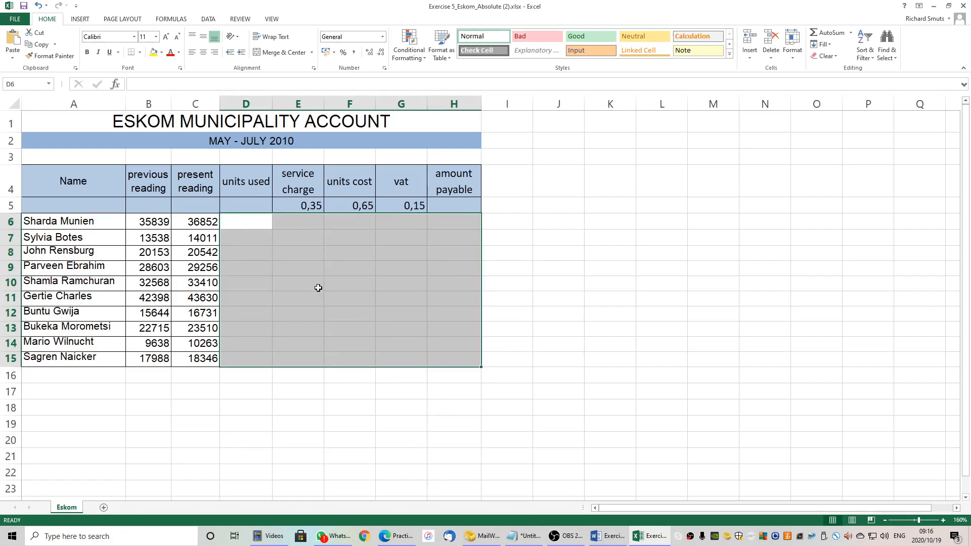
{"action": "left_click", "coordinate": [314, 267]}
{"action": "left_click_drag", "start_coordinate": [299, 225], "coordinate": [435, 361]}
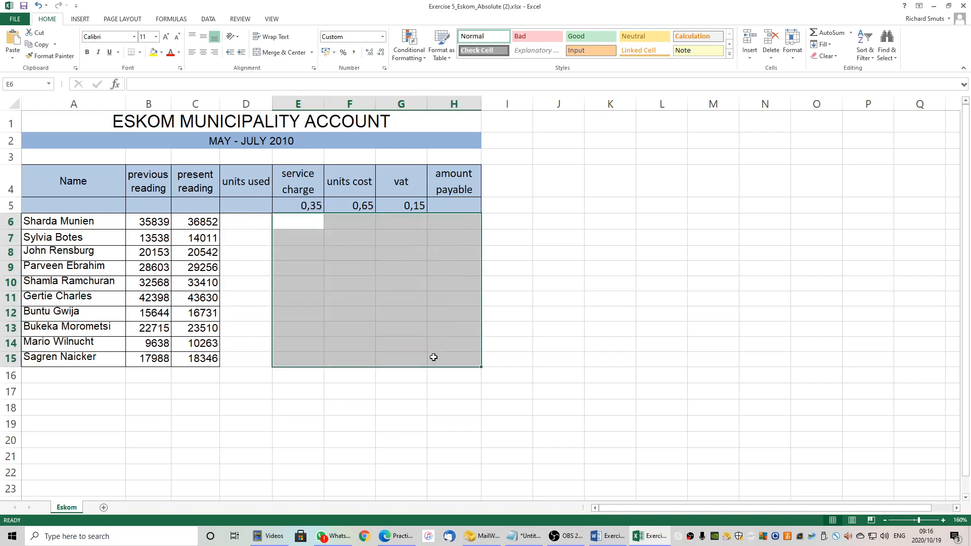
{"action": "right_click", "coordinate": [404, 311]}
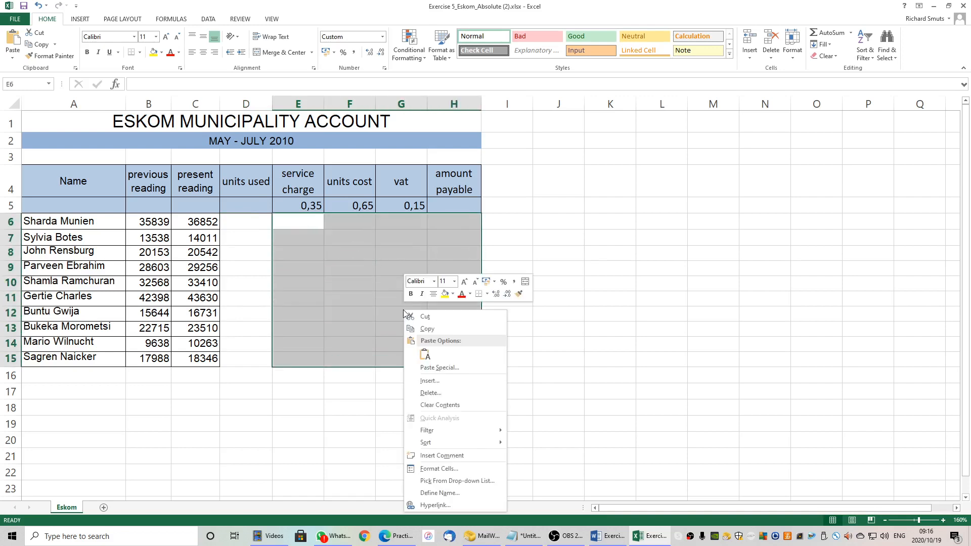
{"action": "left_click", "coordinate": [439, 469]}
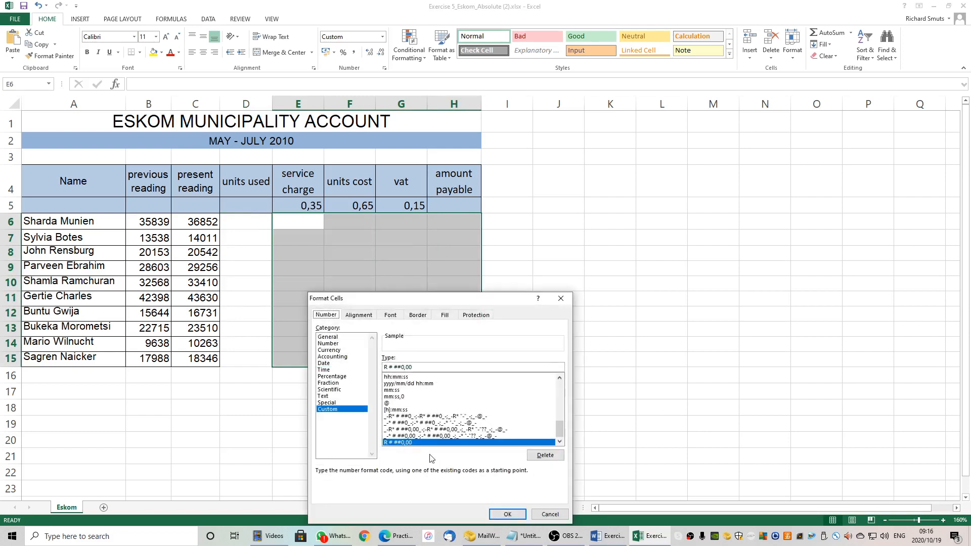
{"action": "left_click", "coordinate": [330, 350]}
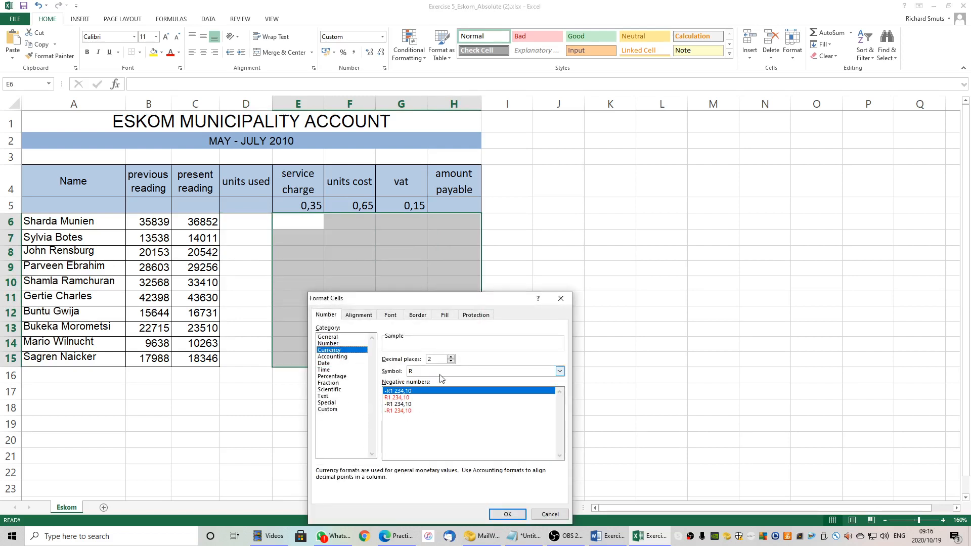
{"action": "left_click", "coordinate": [451, 362]}
{"action": "left_click", "coordinate": [451, 362]}
{"action": "left_click", "coordinate": [506, 514]}
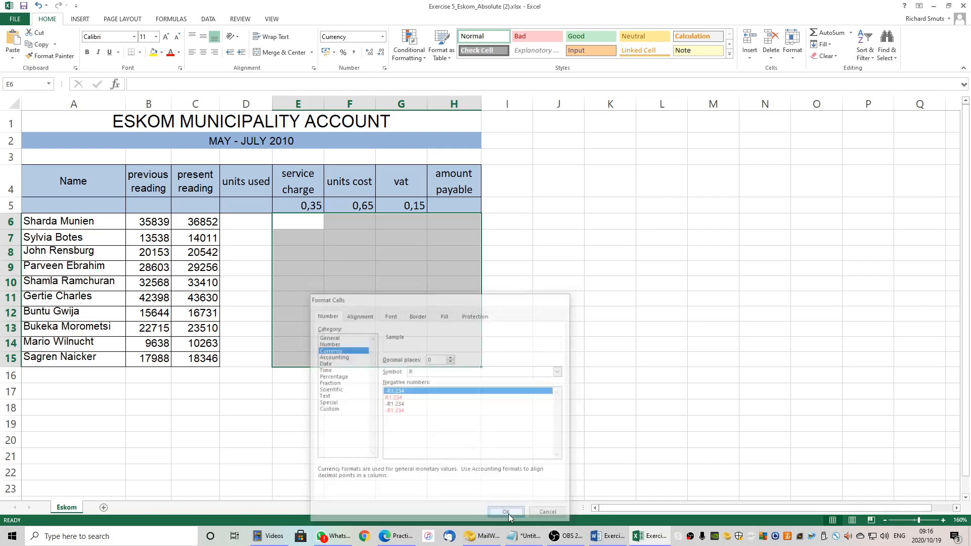
{"action": "left_click", "coordinate": [419, 354]}
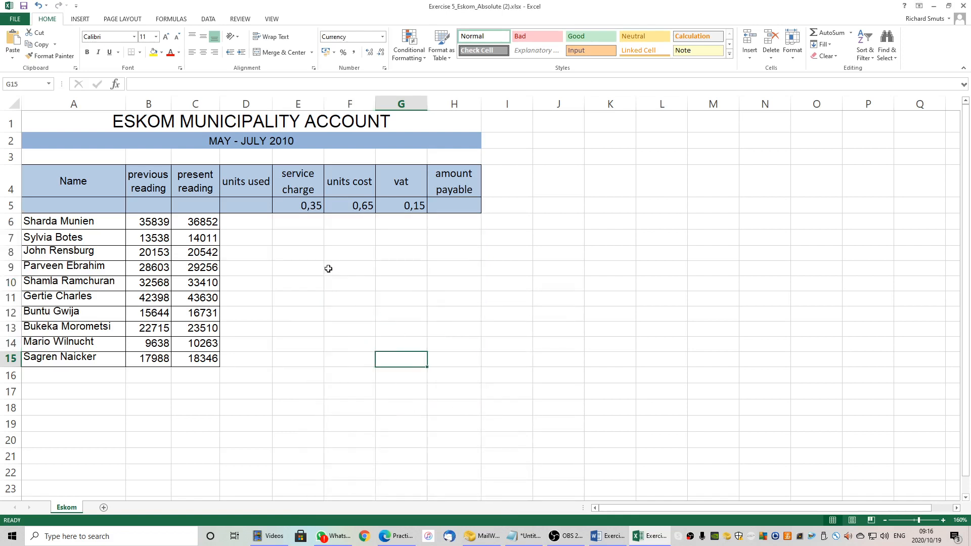
Step: Calculate units used in D6 with the formula =C6-B6 and autofill it down to D15
{"action": "left_click", "coordinate": [248, 225]}
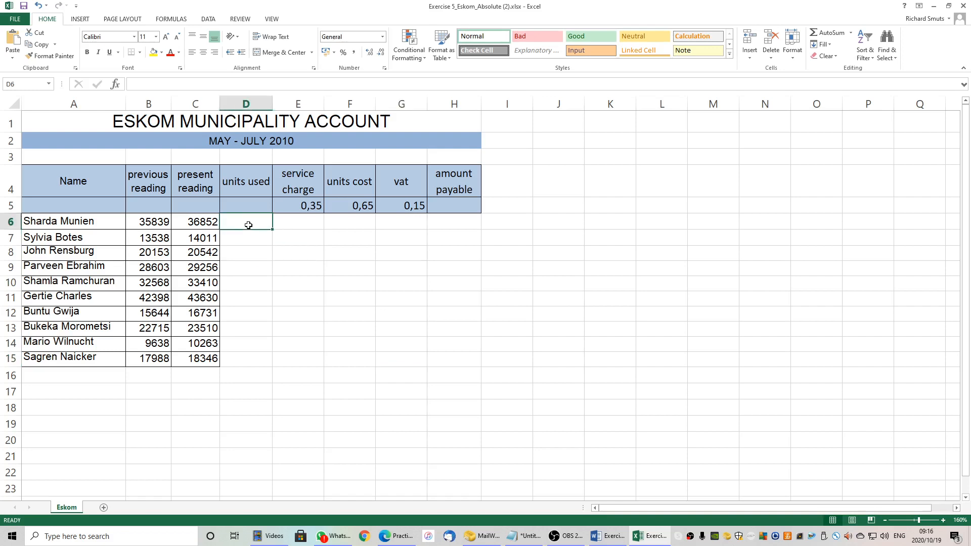
{"action": "type", "text": "="}
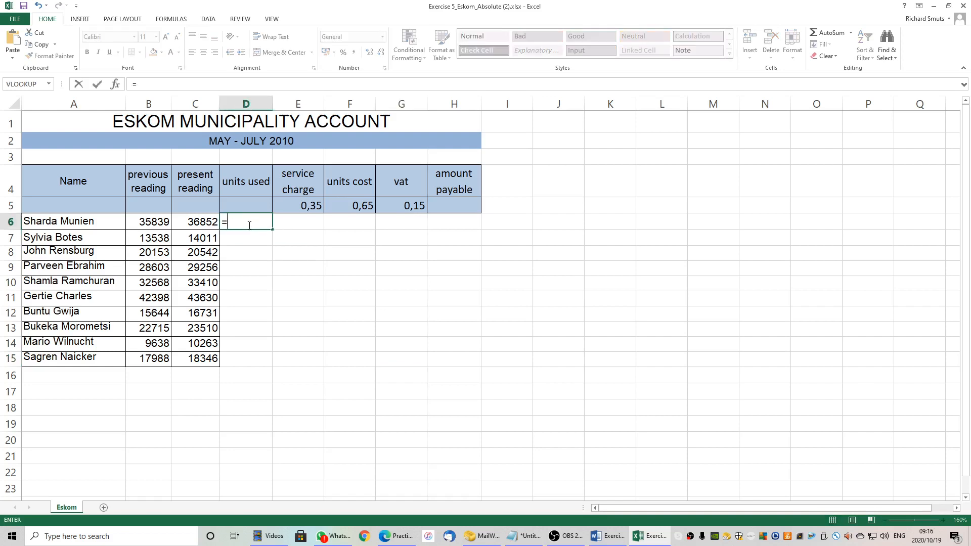
{"action": "left_click", "coordinate": [204, 221]}
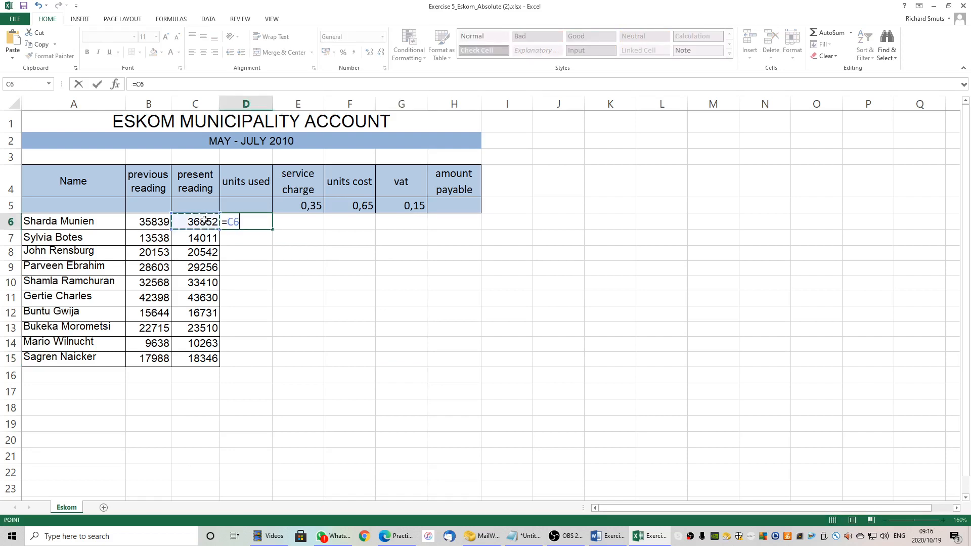
{"action": "type", "text": "-"}
{"action": "left_click", "coordinate": [158, 223]}
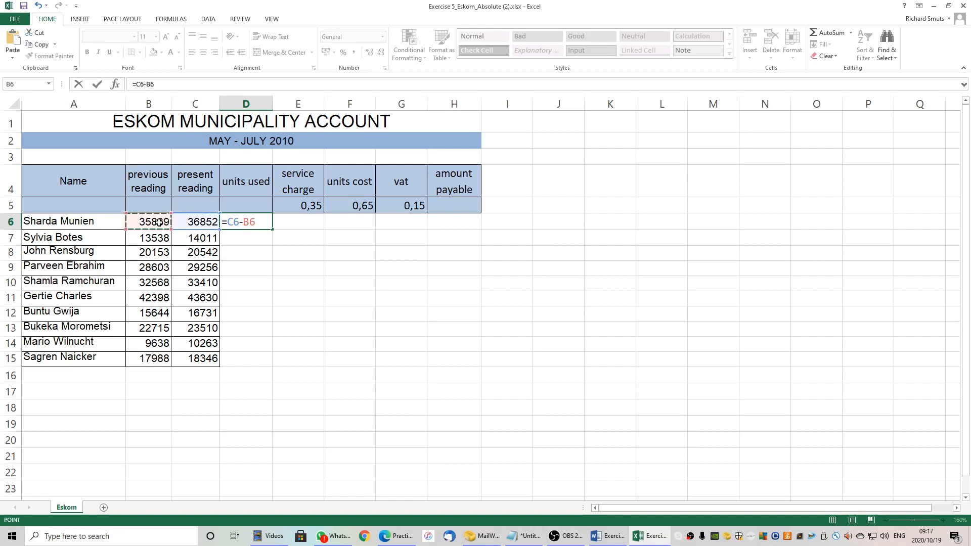
{"action": "key", "text": "Return"}
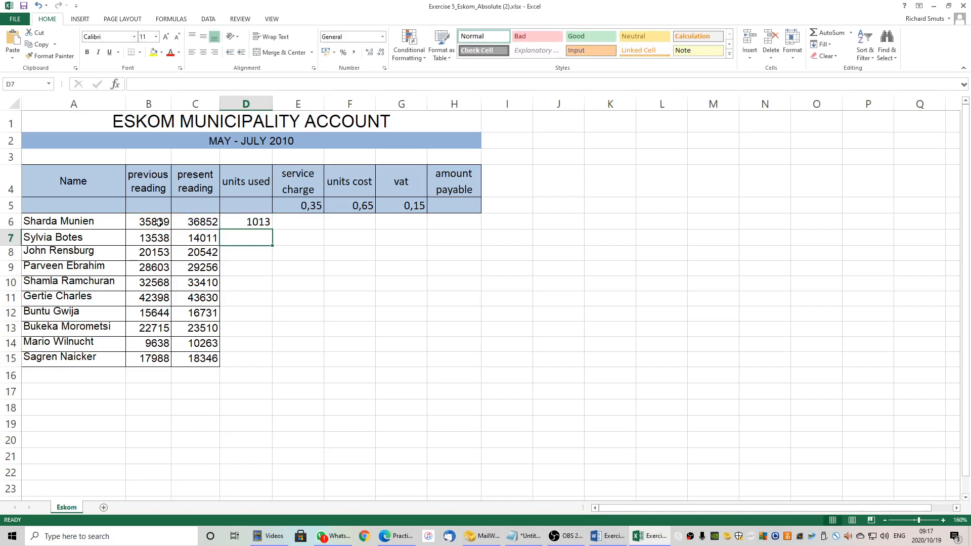
{"action": "left_click", "coordinate": [262, 223]}
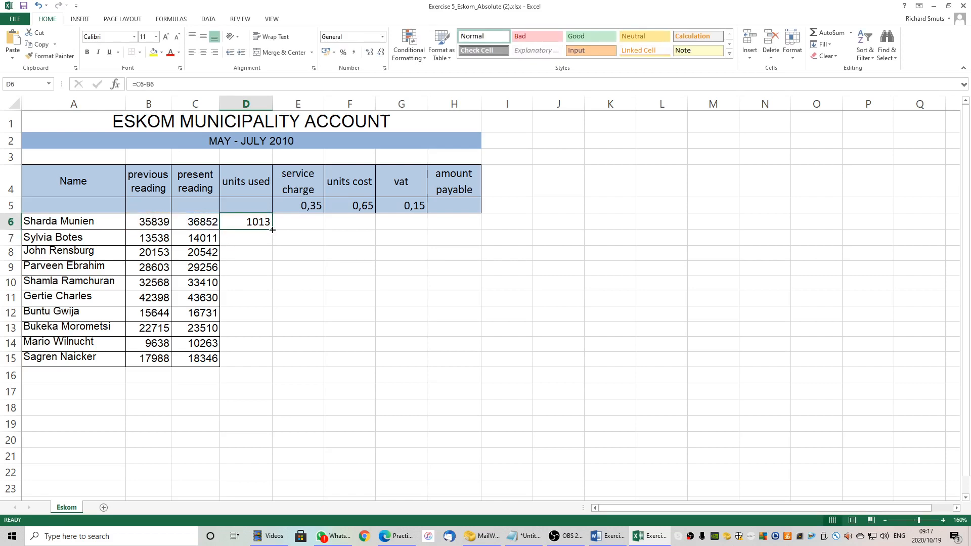
{"action": "left_click_drag", "start_coordinate": [273, 230], "coordinate": [258, 369]}
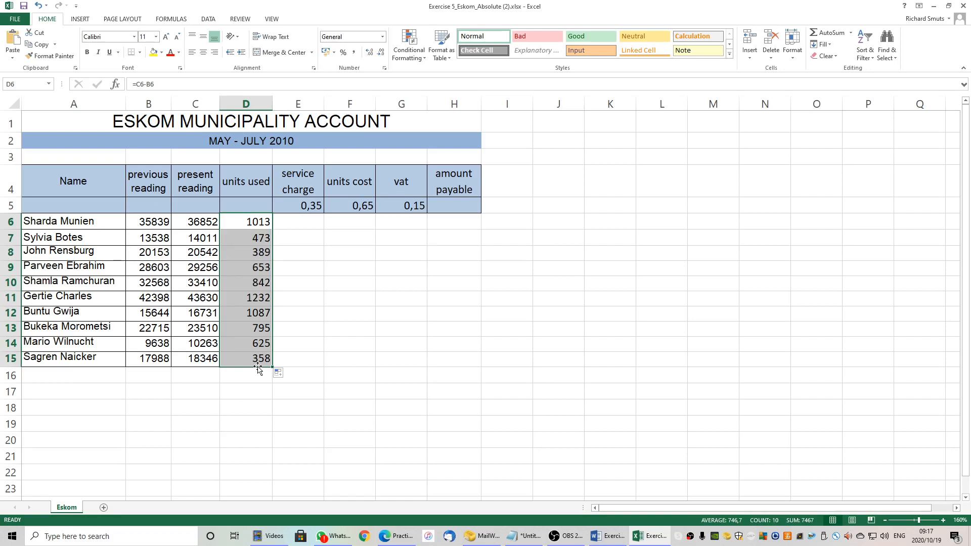
Step: Check how the units used formulas in column D relate to the readings in columns B and C of each row
{"action": "left_click", "coordinate": [230, 226]}
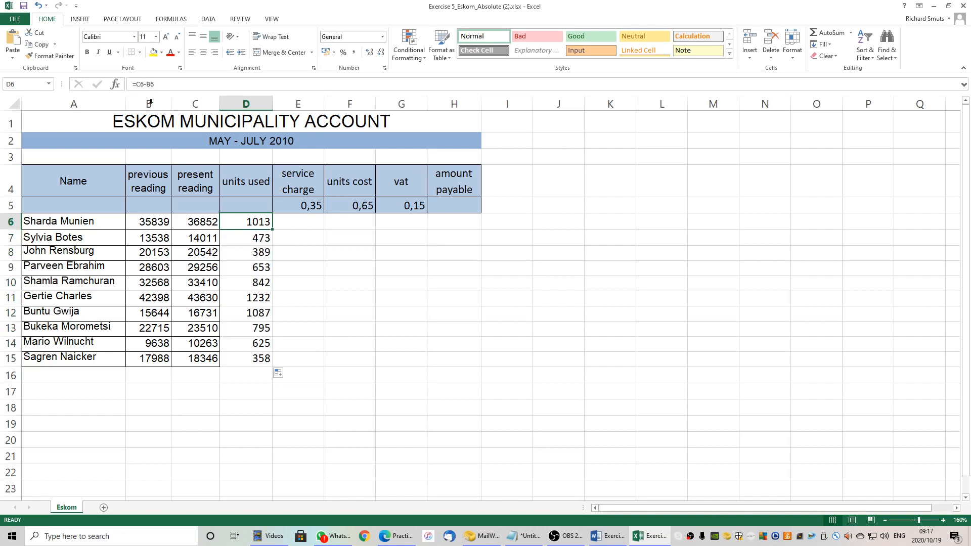
{"action": "key", "text": "shift+Left"}
{"action": "key", "text": "shift+Left"}
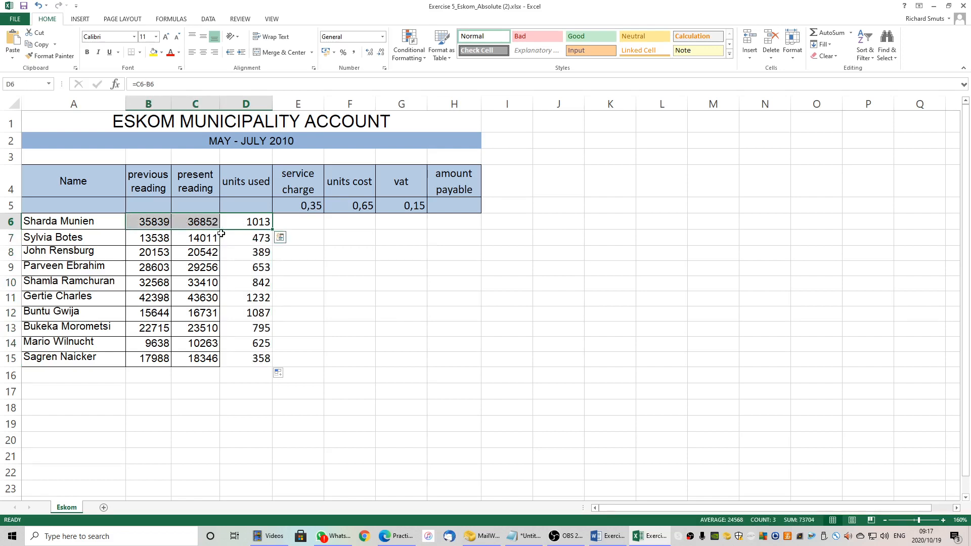
{"action": "left_click_drag", "start_coordinate": [250, 240], "coordinate": [166, 239]}
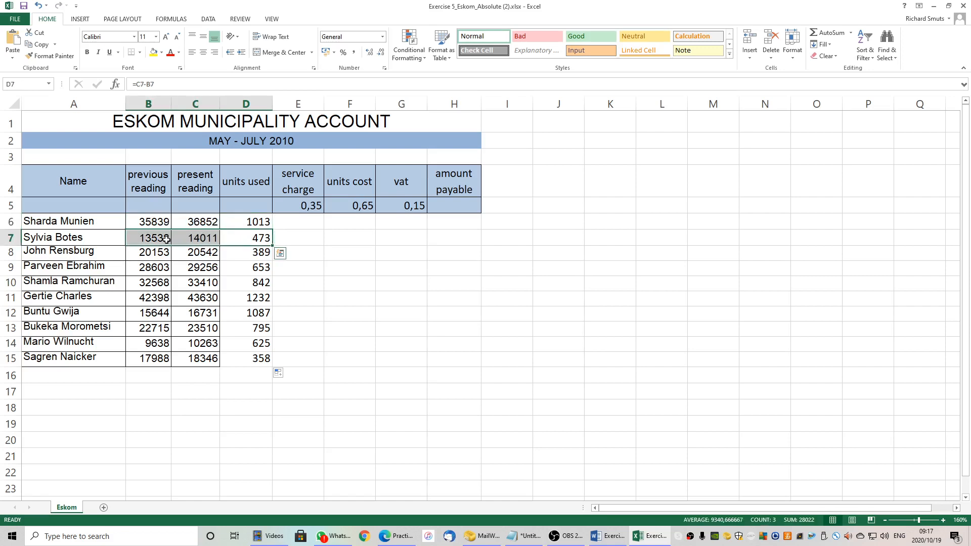
{"action": "left_click_drag", "start_coordinate": [252, 254], "coordinate": [160, 269]}
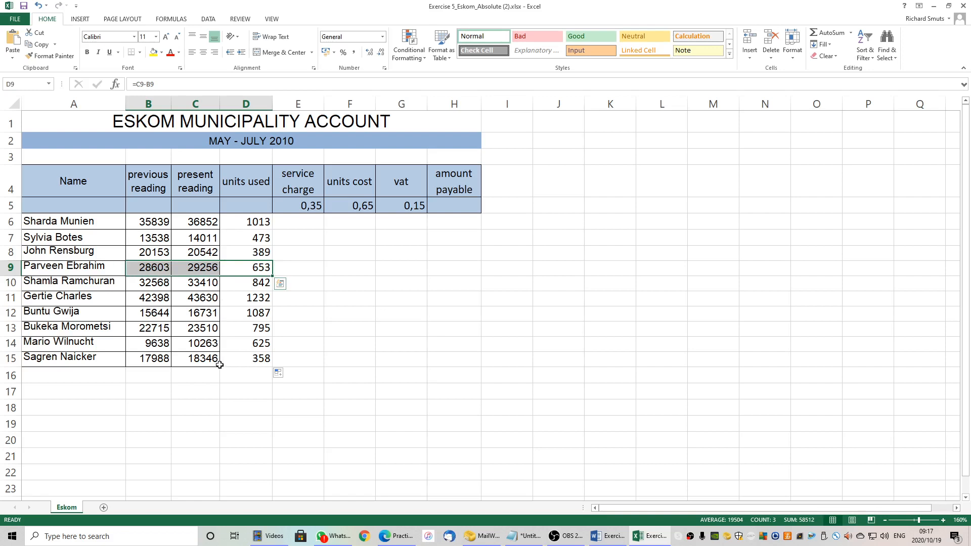
{"action": "left_click", "coordinate": [251, 223]}
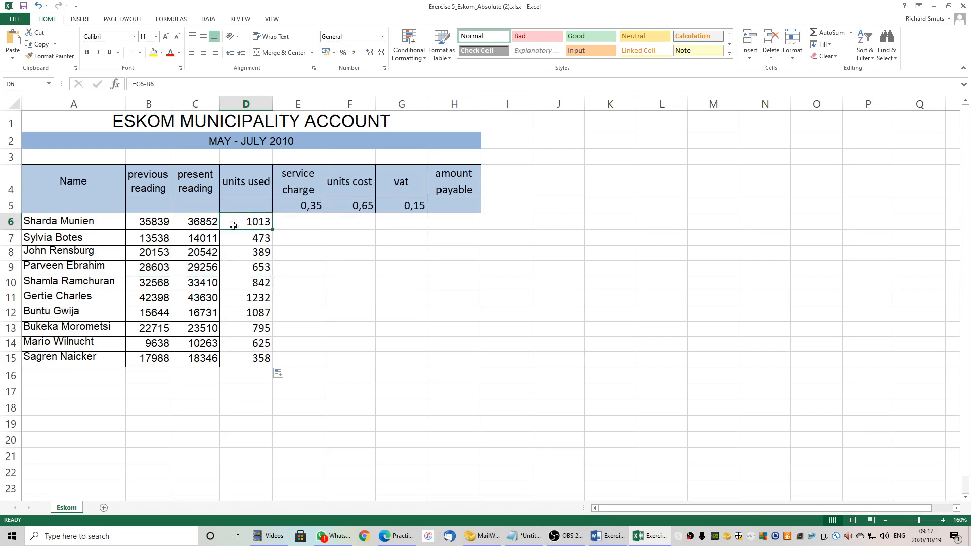
Step: Inspect the autofilled units used formulas in D7 and D8 against the readings in their rows
{"action": "left_click", "coordinate": [237, 242]}
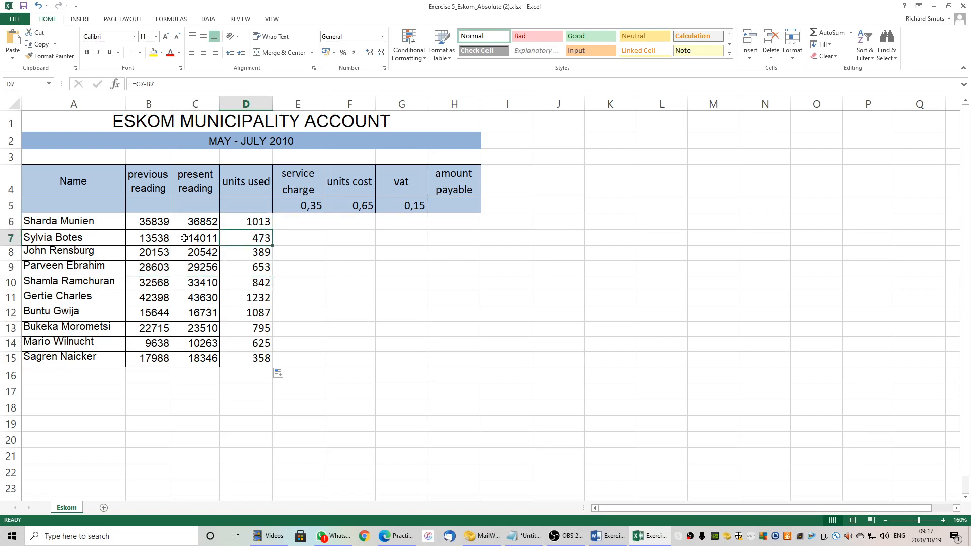
{"action": "left_click", "coordinate": [233, 256]}
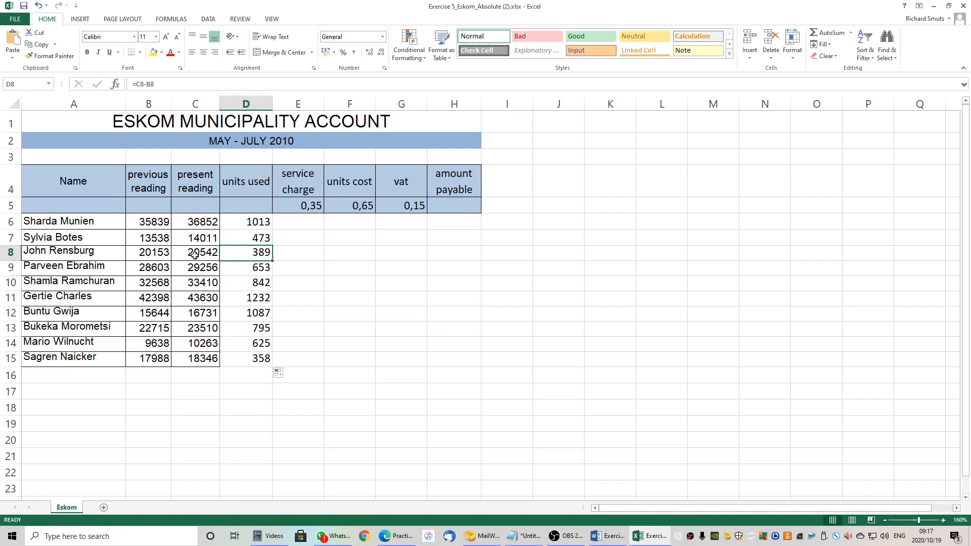
Step: Try to calculate the service charge in E6 with the relative formula =D6*E5 and autofill it down to E15
{"action": "left_click", "coordinate": [295, 225]}
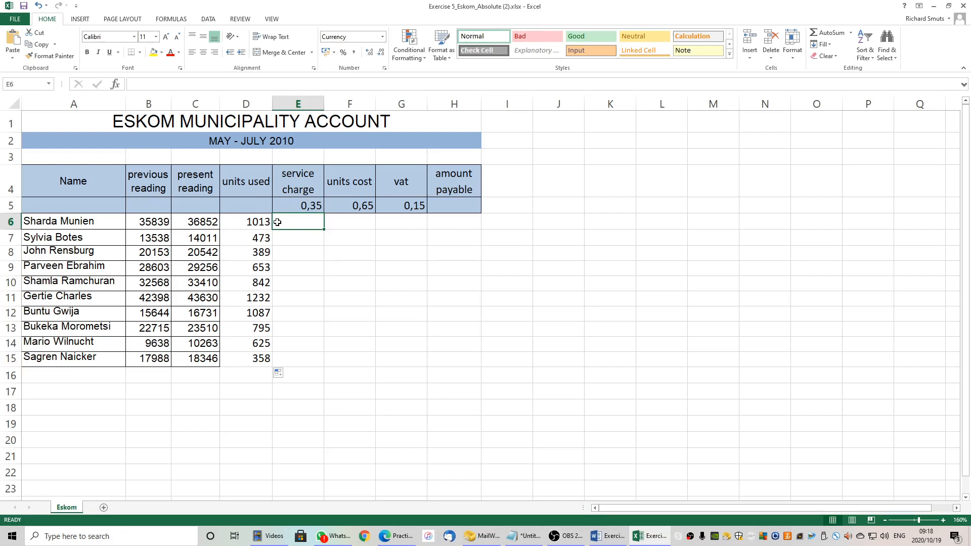
{"action": "type", "text": "="}
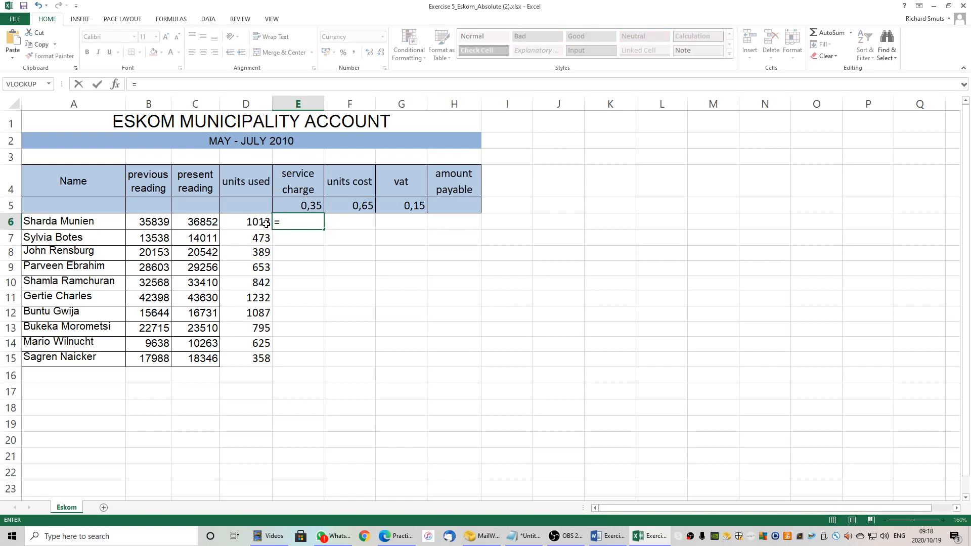
{"action": "left_click", "coordinate": [257, 222]}
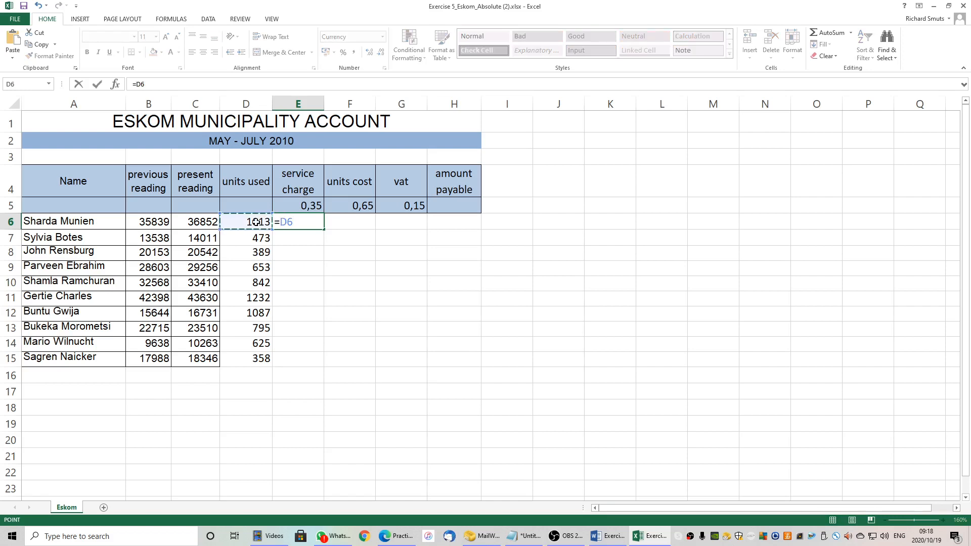
{"action": "type", "text": "*"}
{"action": "left_click", "coordinate": [303, 206]}
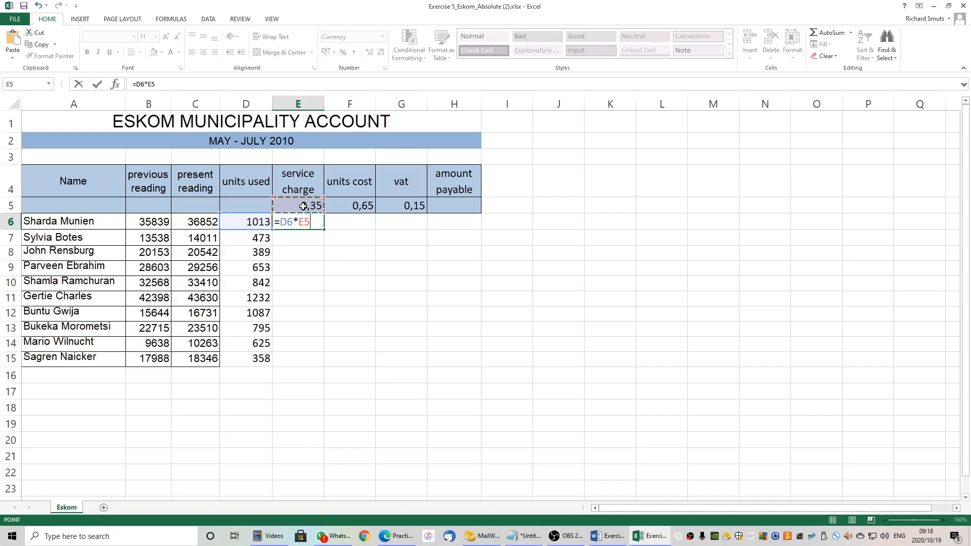
{"action": "key", "text": "Return"}
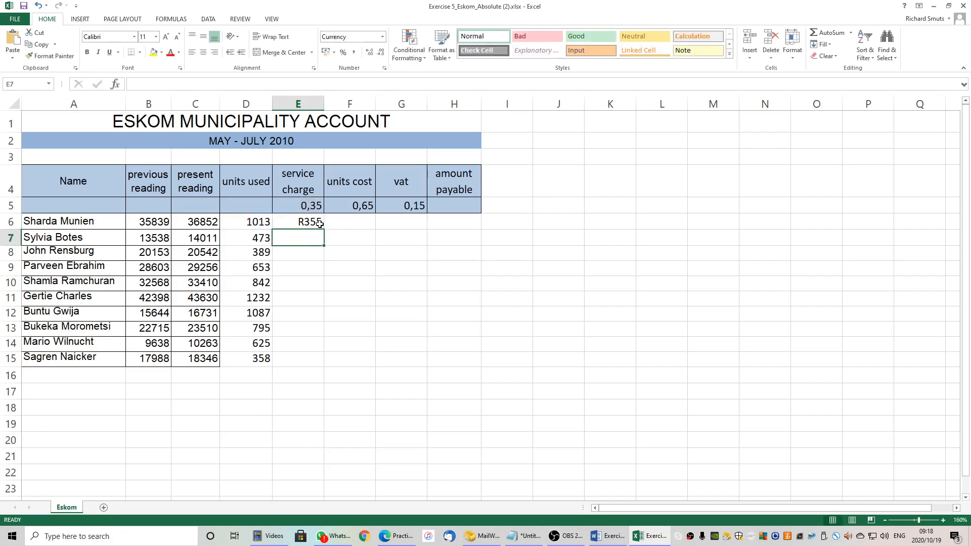
{"action": "left_click", "coordinate": [320, 226]}
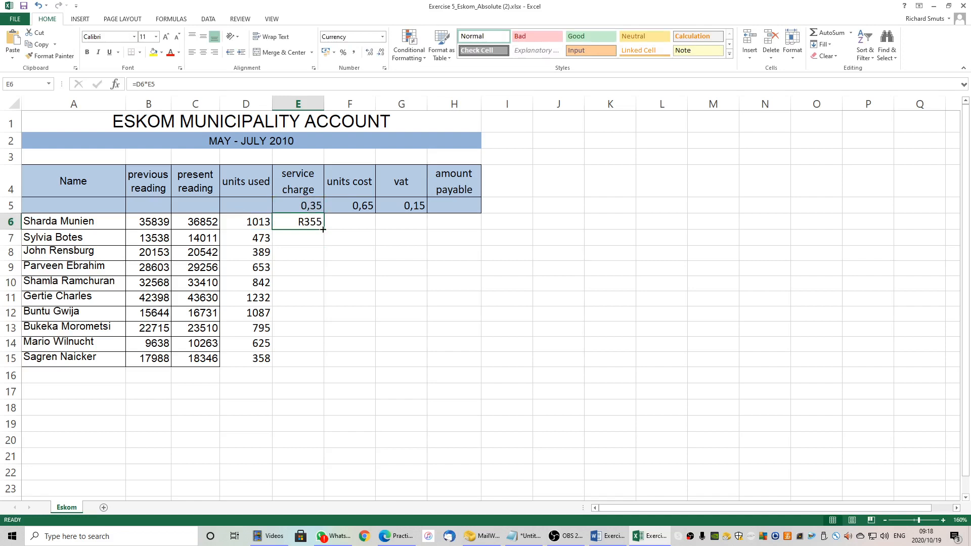
{"action": "left_click_drag", "start_coordinate": [323, 230], "coordinate": [311, 361]}
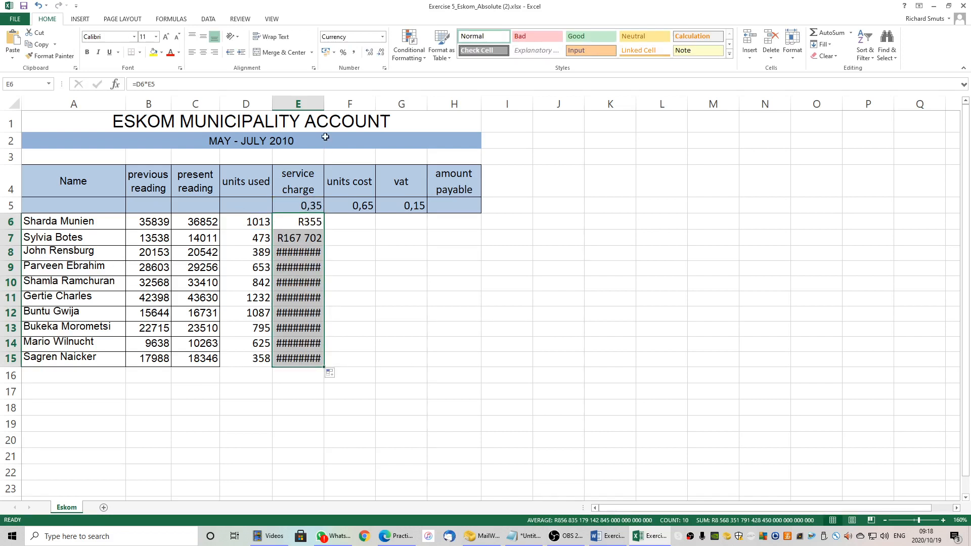
Step: Autofit the width of column E and examine which cells the service charge formulas in E6 and E7 refer to
{"action": "double_click", "coordinate": [325, 105]}
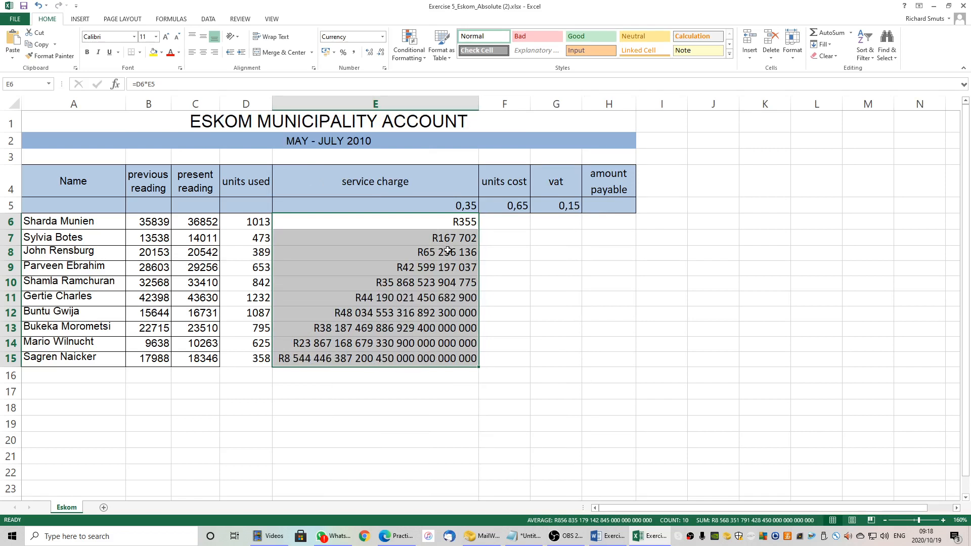
{"action": "left_click", "coordinate": [465, 206]}
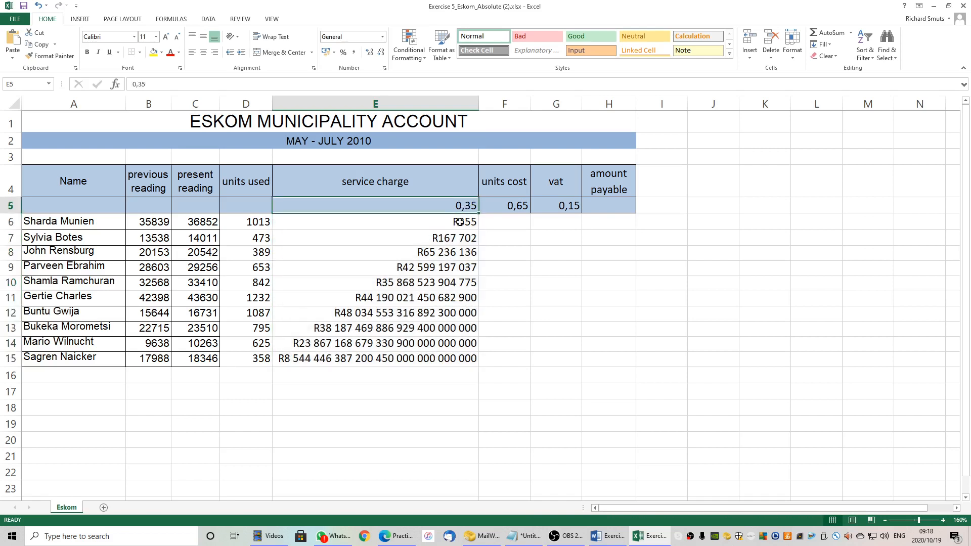
{"action": "left_click", "coordinate": [263, 225]}
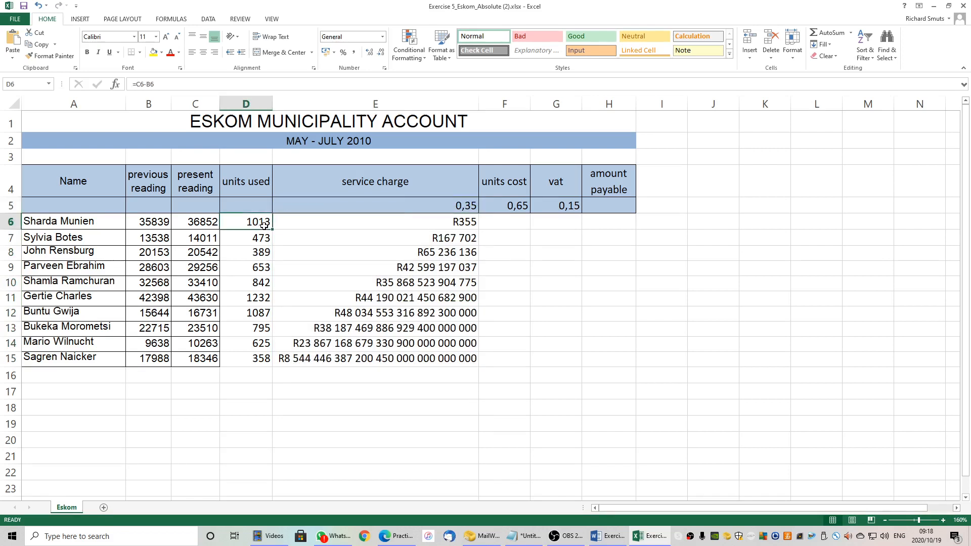
{"action": "left_click", "coordinate": [458, 225]}
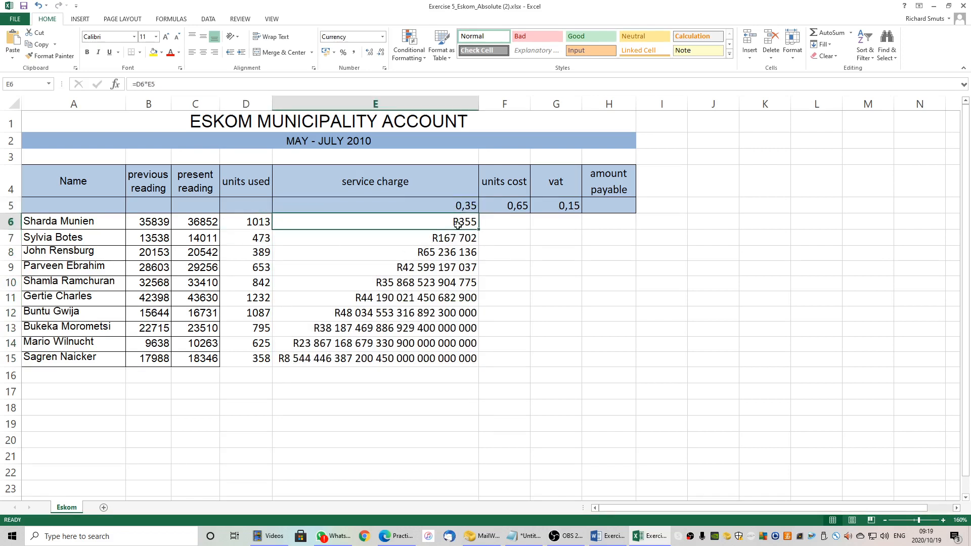
{"action": "left_click", "coordinate": [264, 254]}
{"action": "left_click", "coordinate": [460, 240]}
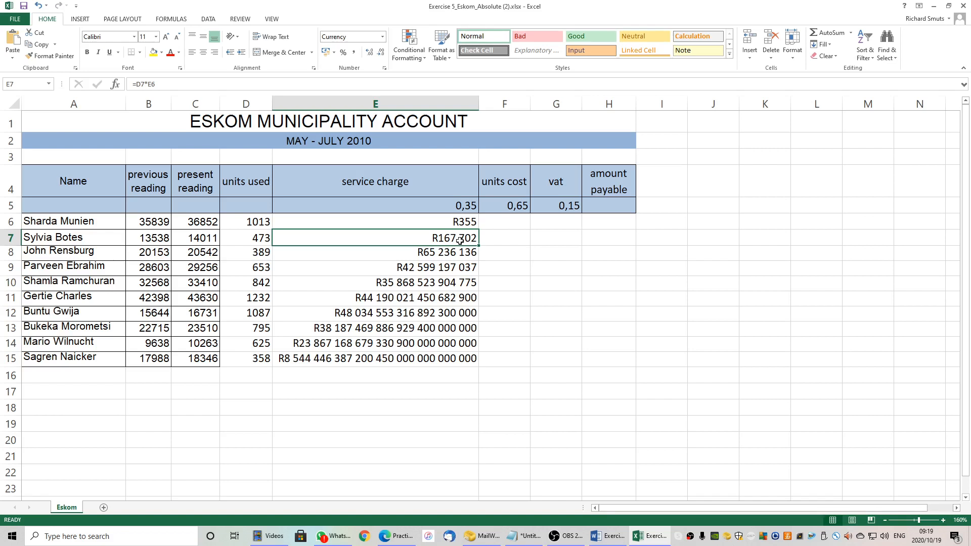
Step: Undo the column E widening and the service charge autofill, and clear the formula from E6
{"action": "key", "text": "ctrl+z"}
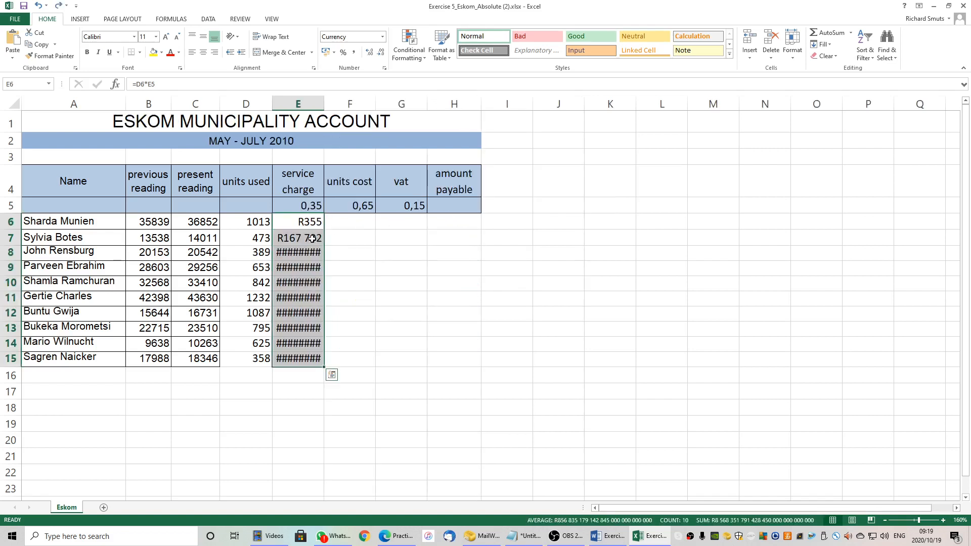
{"action": "key", "text": "ctrl+z"}
{"action": "key", "text": "Delete"}
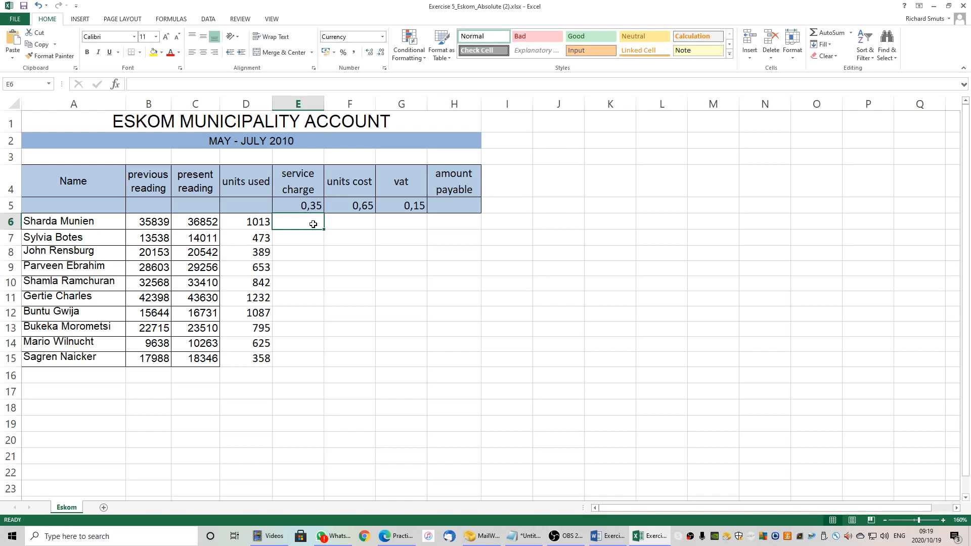
Step: Calculate the service charge in E6 with the absolute reference formula =D6*$E$5 and autofill it down to E15
{"action": "type", "text": "="}
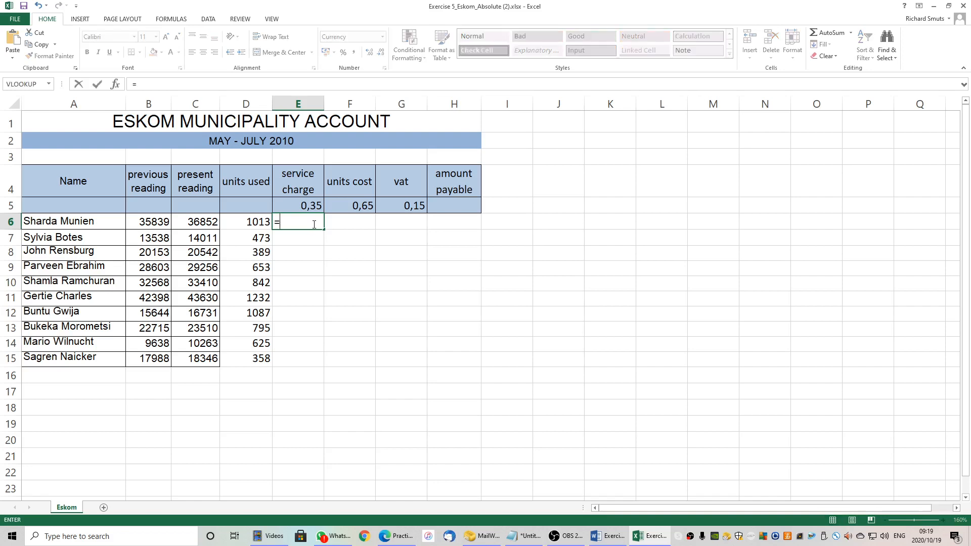
{"action": "left_click", "coordinate": [249, 222]}
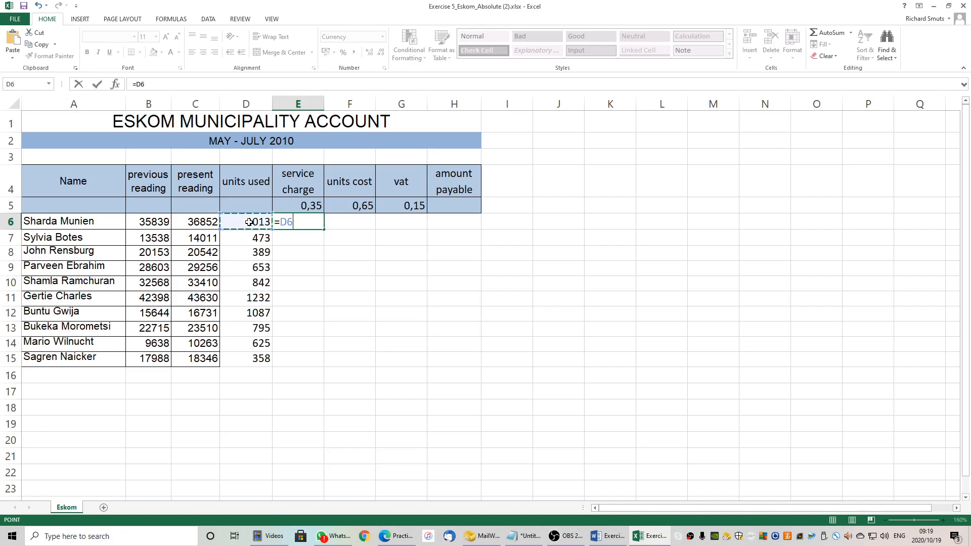
{"action": "type", "text": "*"}
{"action": "left_click", "coordinate": [300, 207]}
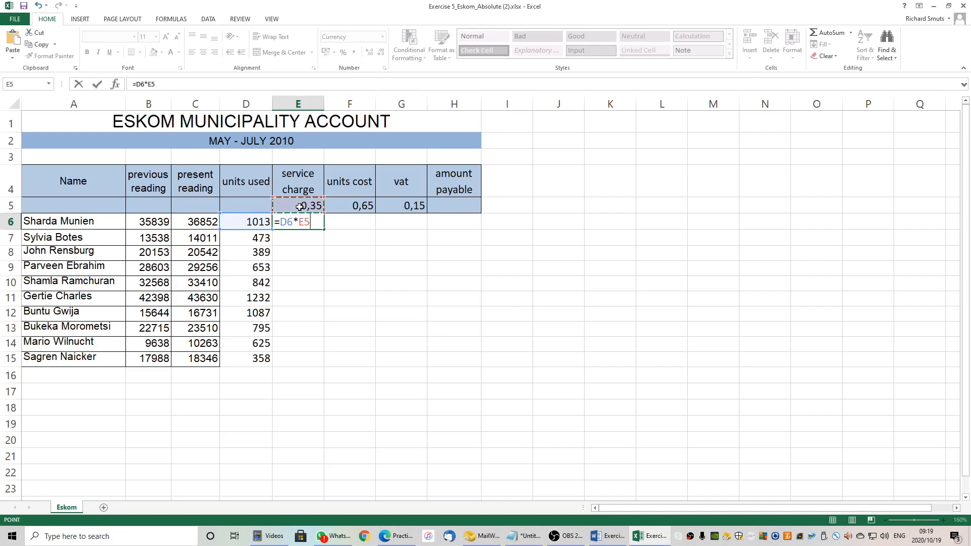
{"action": "key", "text": "F4"}
{"action": "key", "text": "Return"}
{"action": "left_click", "coordinate": [316, 224]}
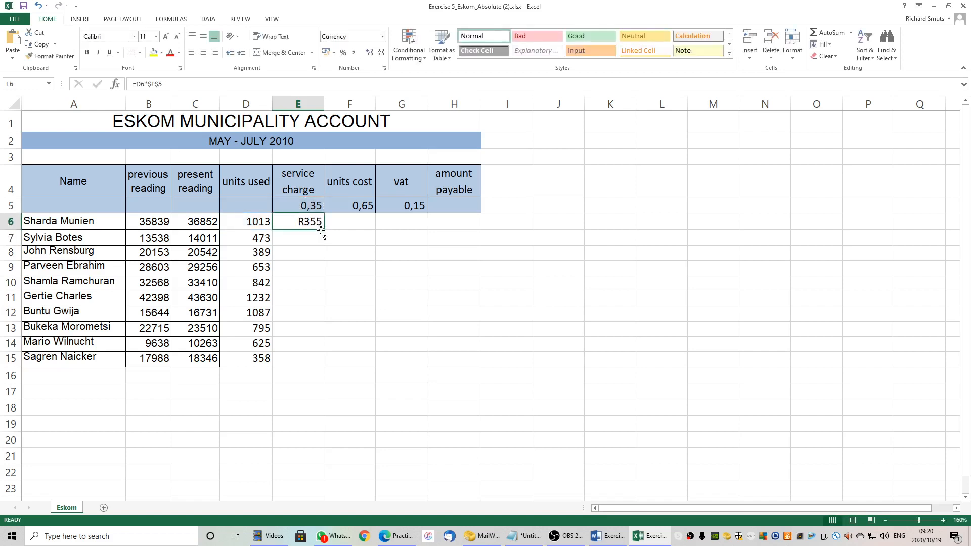
{"action": "left_click_drag", "start_coordinate": [326, 231], "coordinate": [308, 364]}
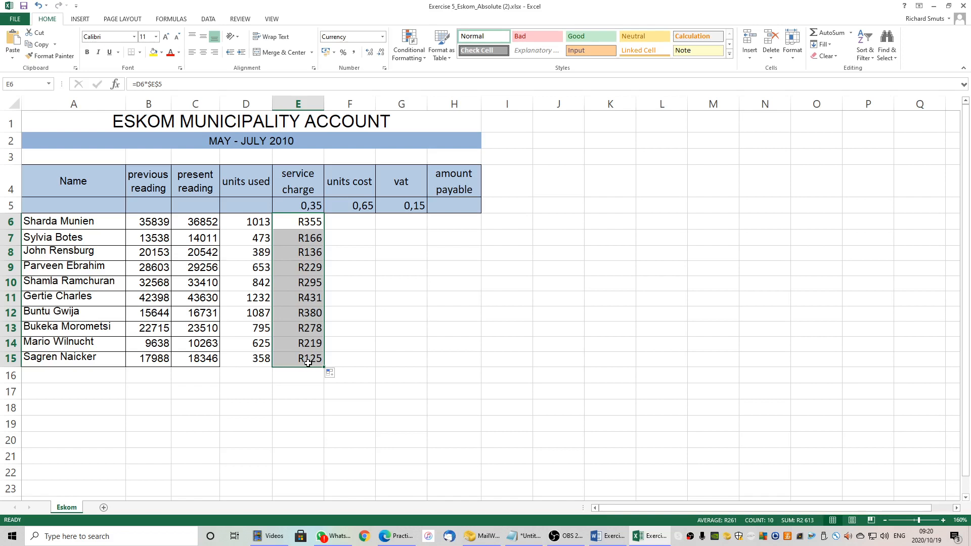
Step: Calculate the units cost in F6 with the formula =D6*$F$5 and autofill it down to F15
{"action": "left_click", "coordinate": [354, 206]}
{"action": "left_click", "coordinate": [347, 225]}
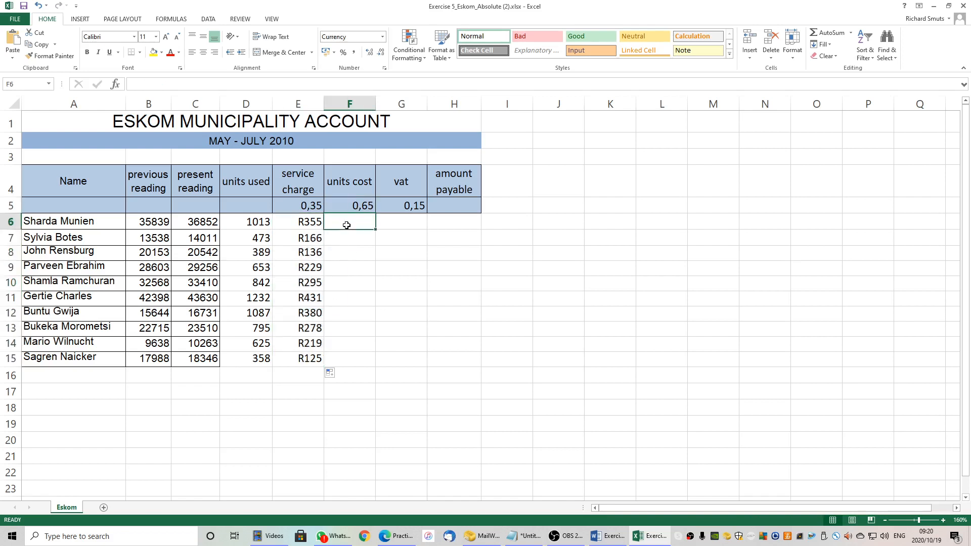
{"action": "type", "text": "="}
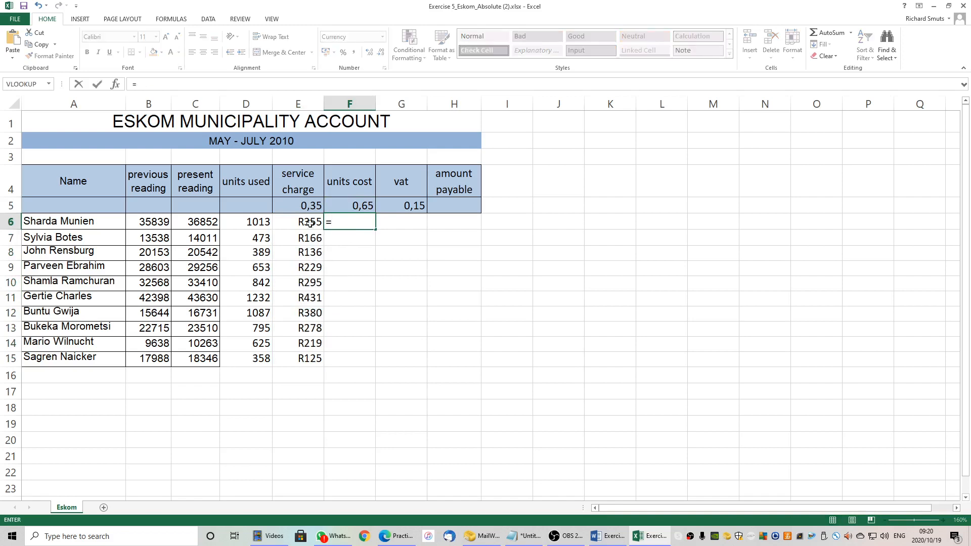
{"action": "left_click", "coordinate": [254, 223]}
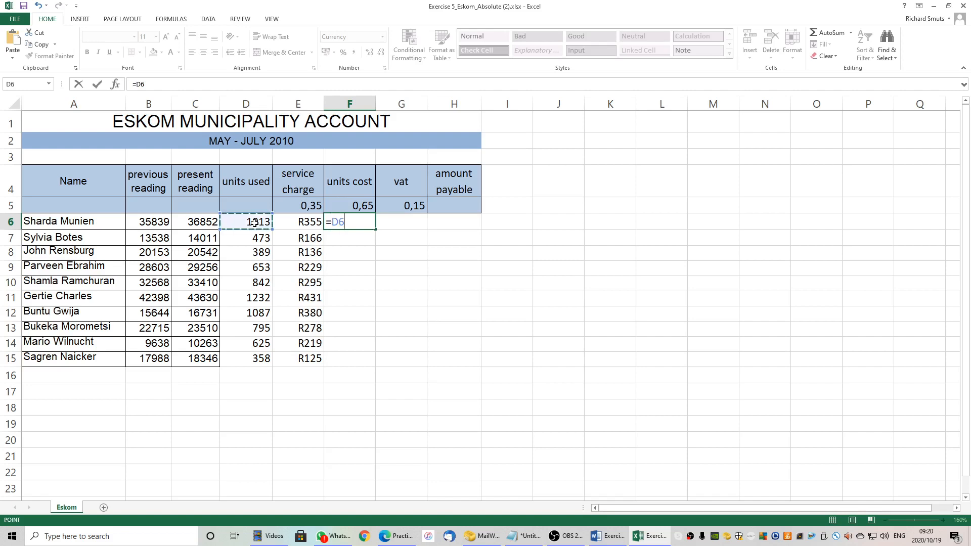
{"action": "type", "text": "*"}
{"action": "left_click", "coordinate": [348, 206]}
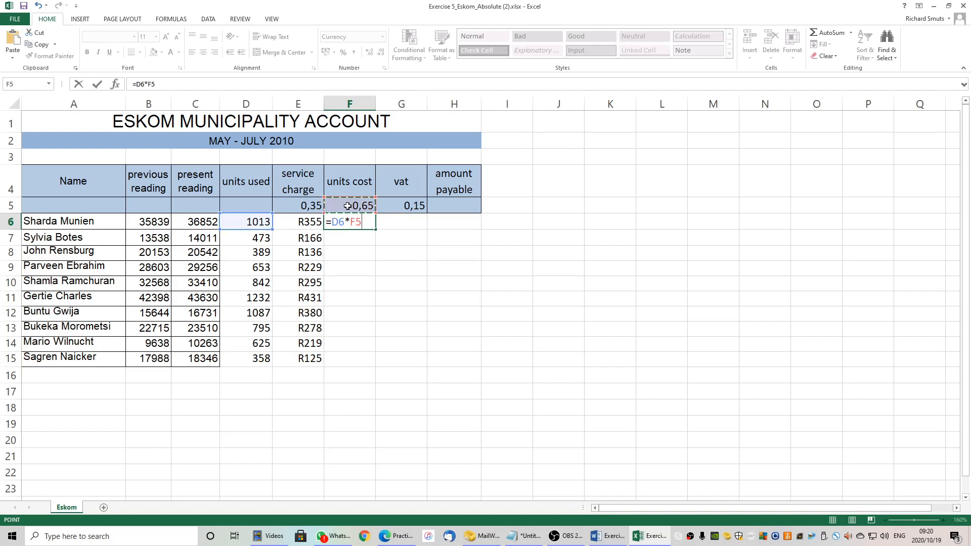
{"action": "key", "text": "F4"}
{"action": "key", "text": "Return"}
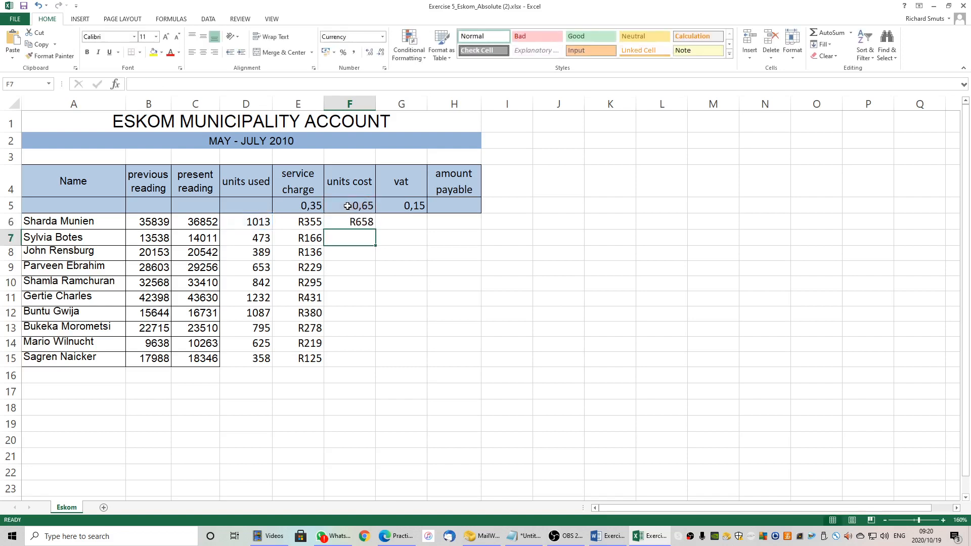
{"action": "left_click", "coordinate": [368, 226]}
{"action": "left_click_drag", "start_coordinate": [372, 275], "coordinate": [370, 362]}
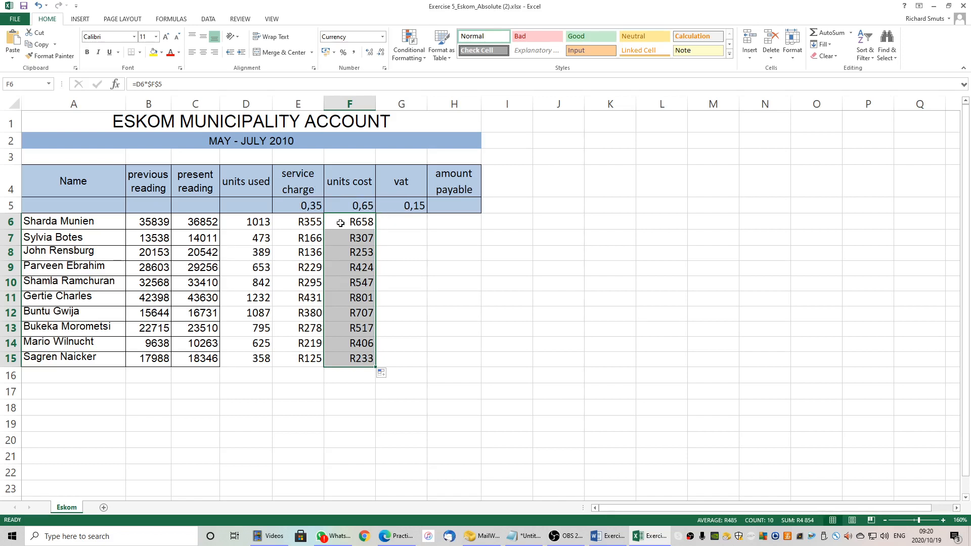
Step: Start the VAT formula in G6 with the bracketed sum of service charge and units cost, =(E6+F6)
{"action": "left_click", "coordinate": [394, 221]}
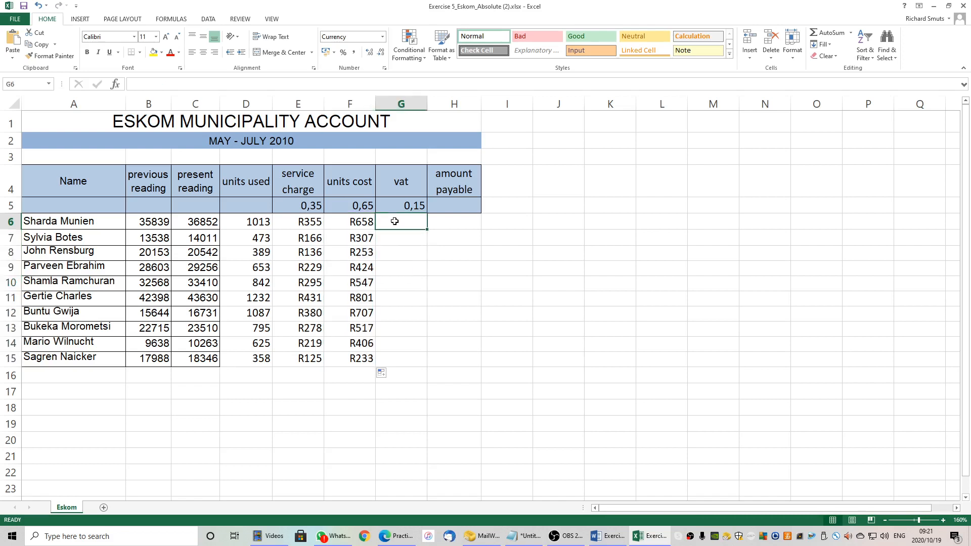
{"action": "type", "text": "=("}
{"action": "left_click", "coordinate": [309, 223]}
{"action": "type", "text": "+"}
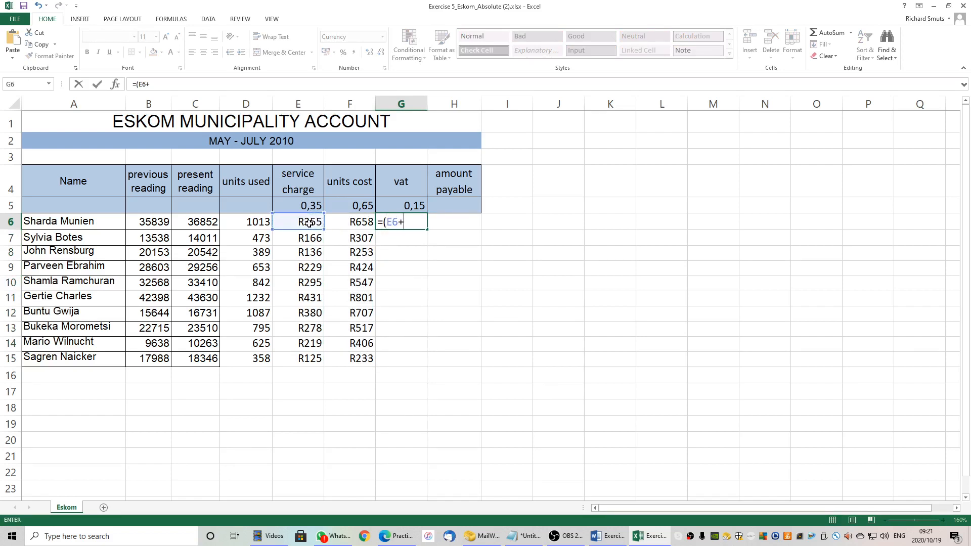
{"action": "left_click", "coordinate": [339, 224]}
{"action": "type", "text": ")"}
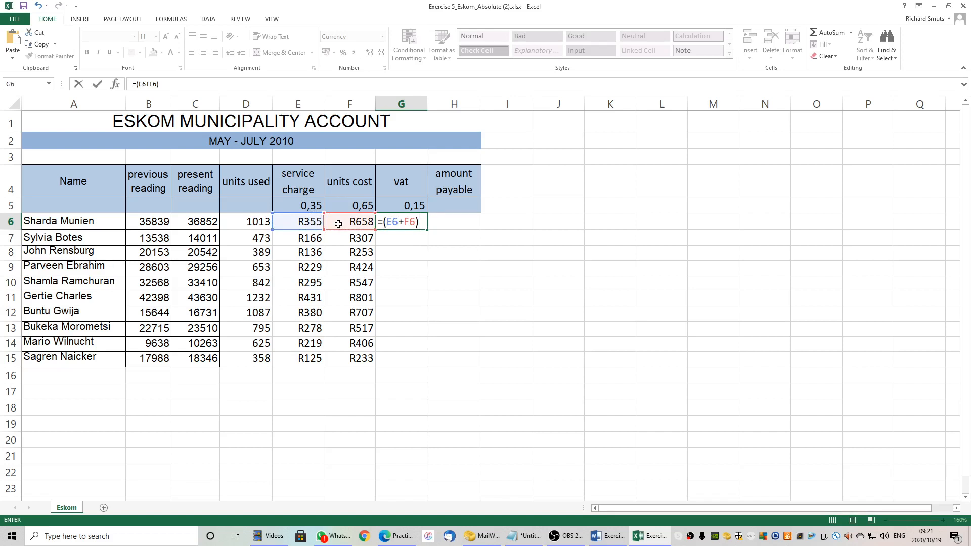
{"action": "type", "text": "8"}
{"action": "key", "text": "Return"}
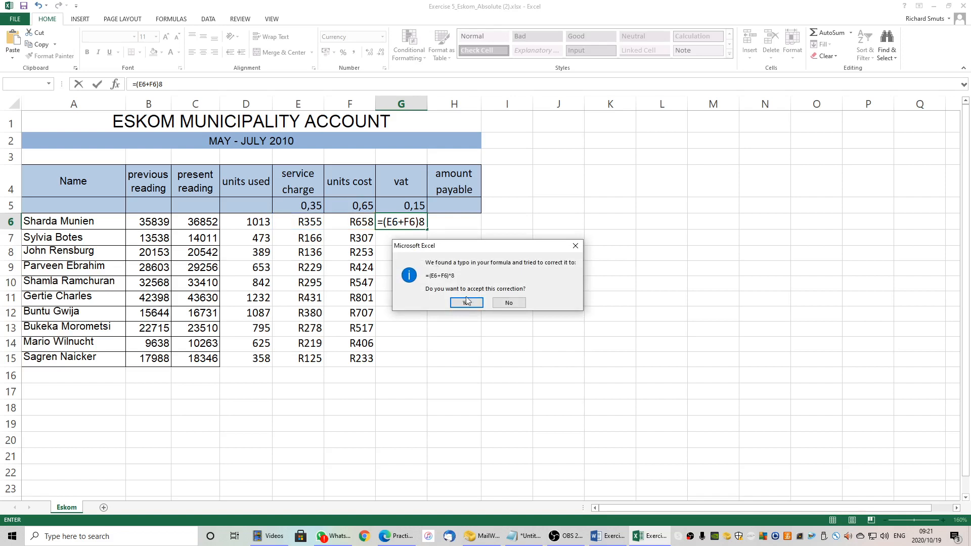
{"action": "left_click", "coordinate": [499, 306]}
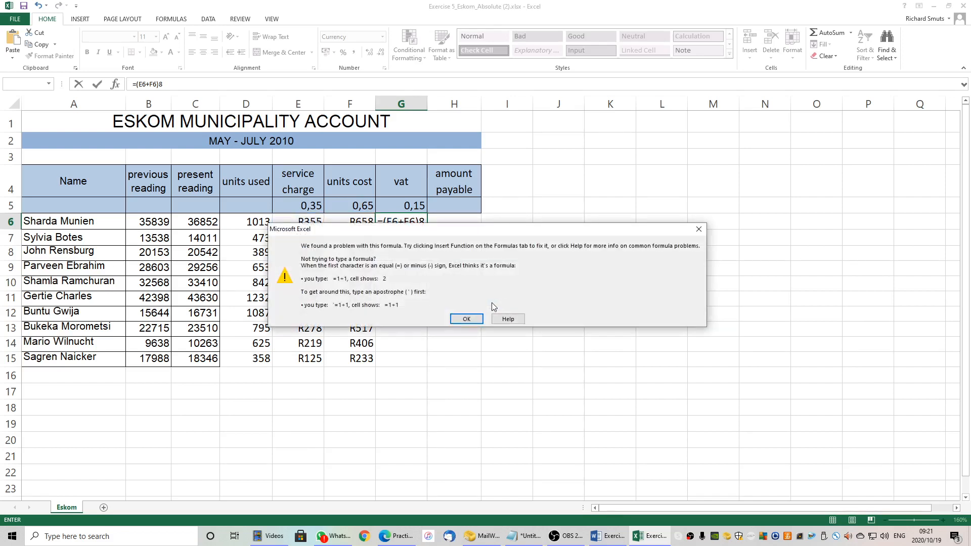
{"action": "left_click", "coordinate": [467, 319]}
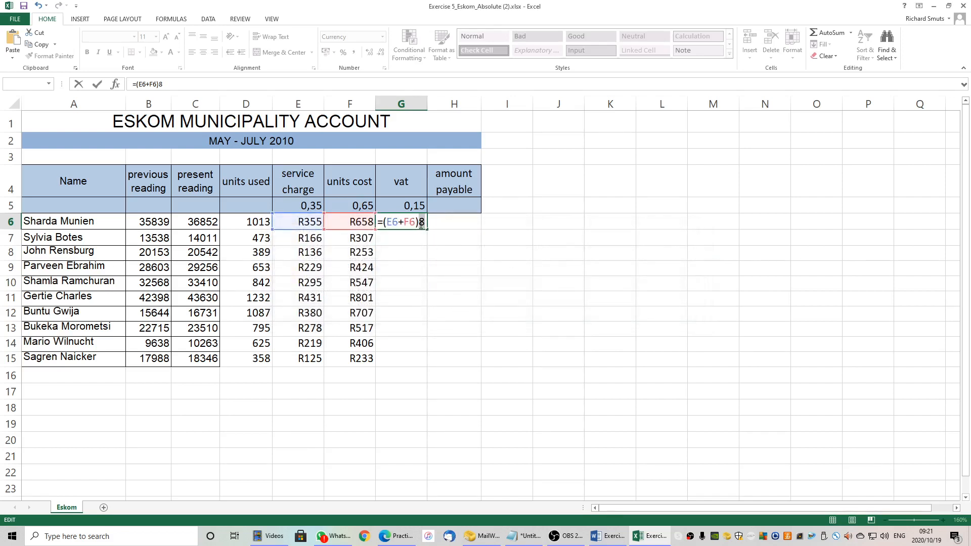
{"action": "key", "text": "BackSpace"}
Step: Complete the VAT formula in G6 by multiplying the bracketed sum by the absolute reference $G$5
{"action": "type", "text": "*"}
{"action": "left_click", "coordinate": [416, 207]}
{"action": "key", "text": "F4"}
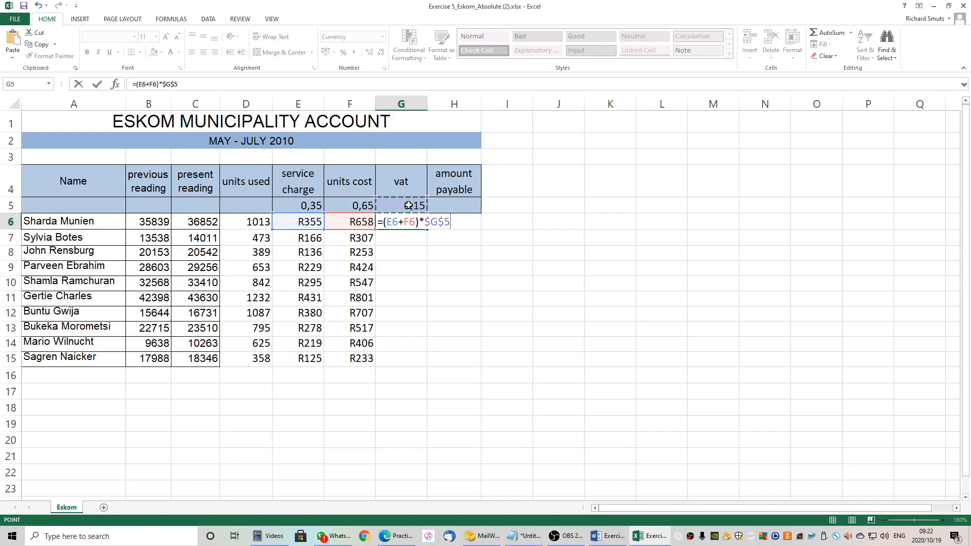
{"action": "key", "text": "Return"}
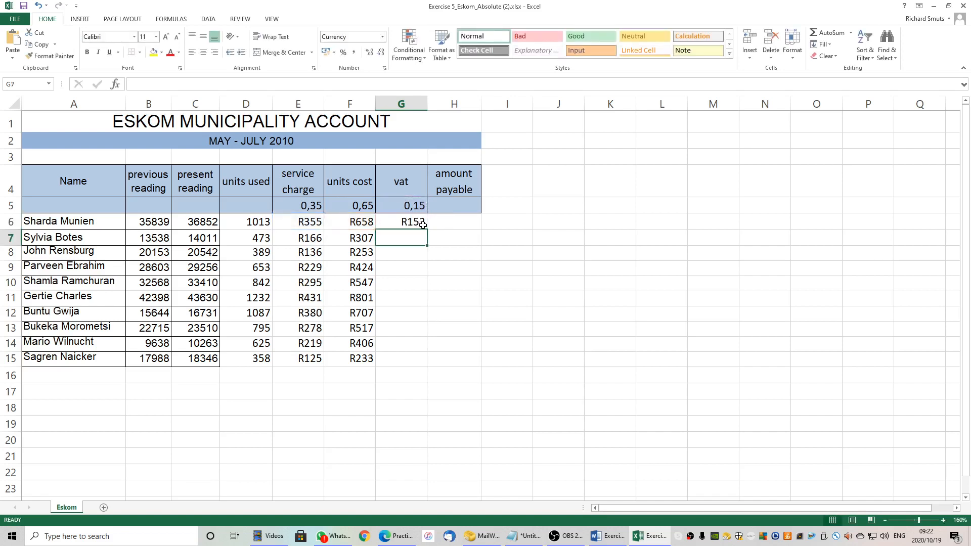
Step: Autofill the VAT formula from G6 down to G15
{"action": "left_click", "coordinate": [421, 223]}
{"action": "left_click_drag", "start_coordinate": [427, 230], "coordinate": [419, 365]}
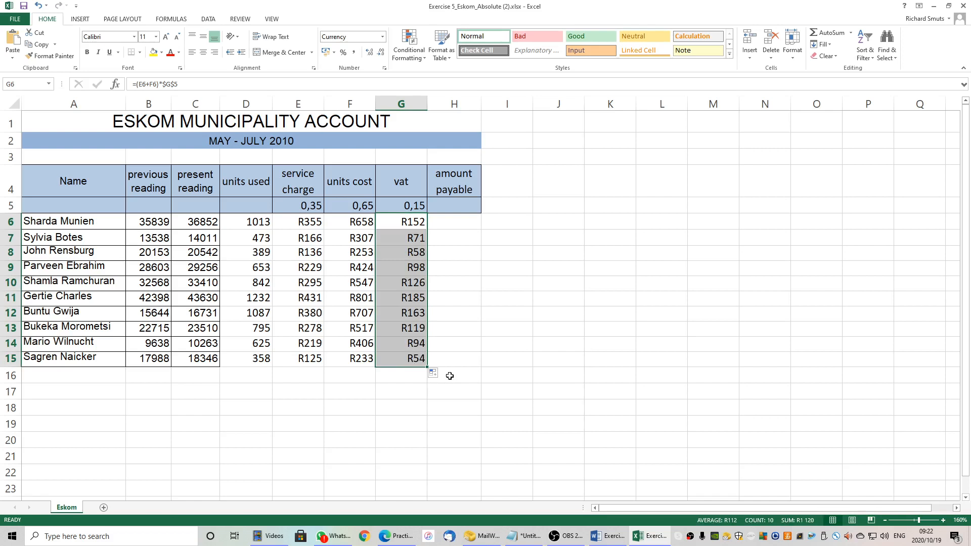
Step: Calculate the amount payable in H6 with the formula =E6+F6+G6 and autofill it down to H15
{"action": "left_click", "coordinate": [450, 224]}
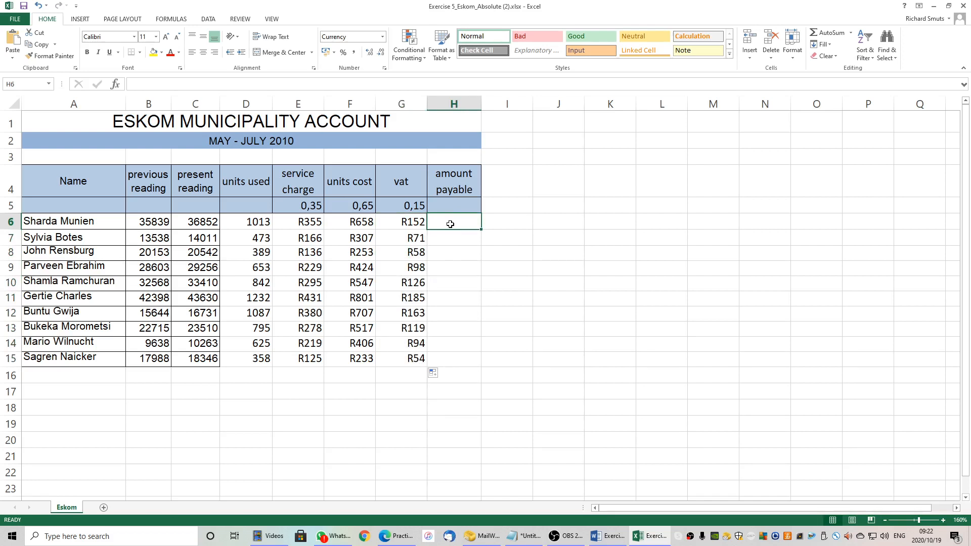
{"action": "type", "text": "="}
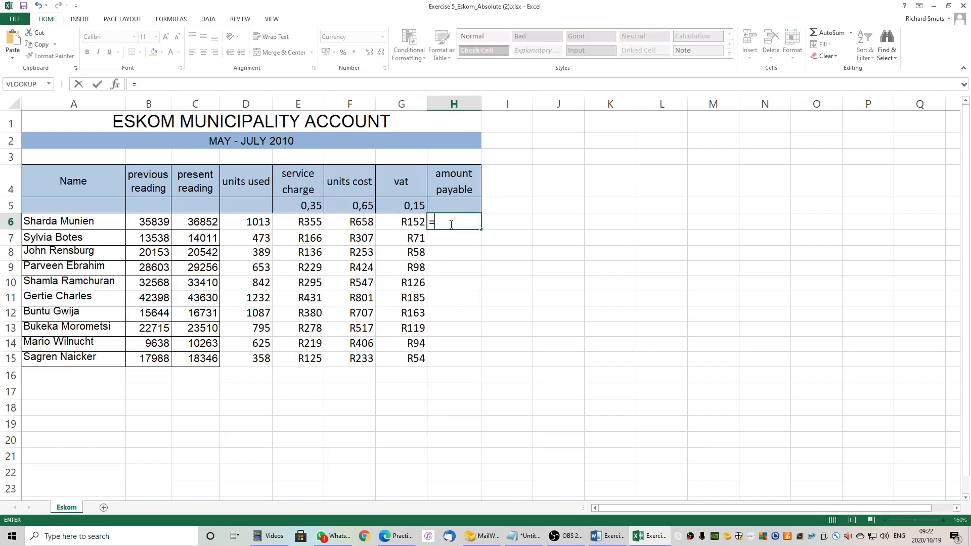
{"action": "left_click", "coordinate": [312, 223]}
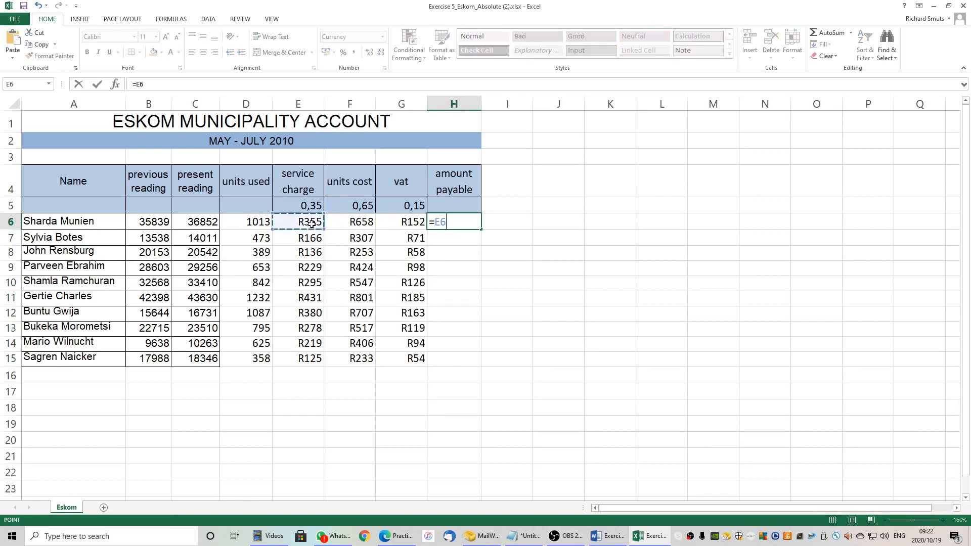
{"action": "type", "text": "+"}
{"action": "left_click", "coordinate": [353, 224]}
{"action": "type", "text": "+"}
{"action": "left_click", "coordinate": [400, 225]}
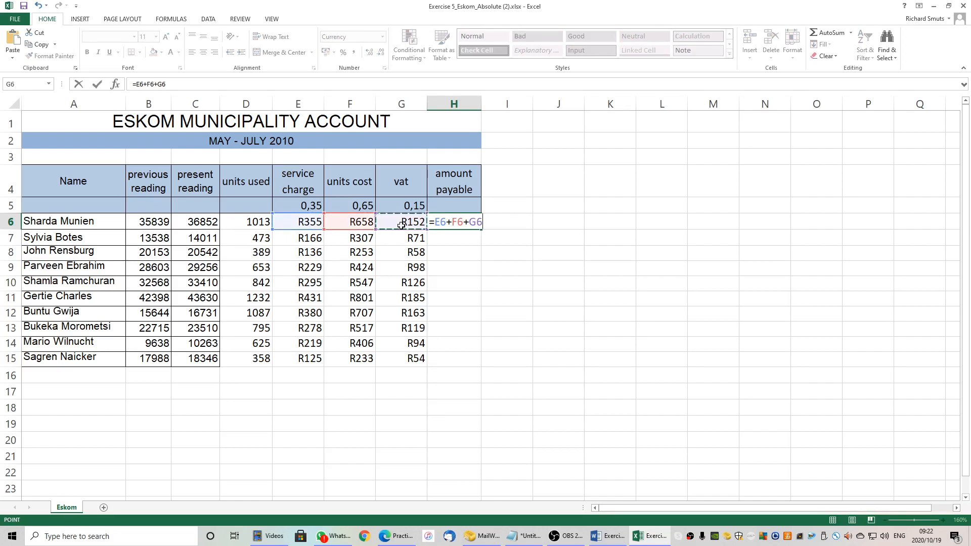
{"action": "key", "text": "Return"}
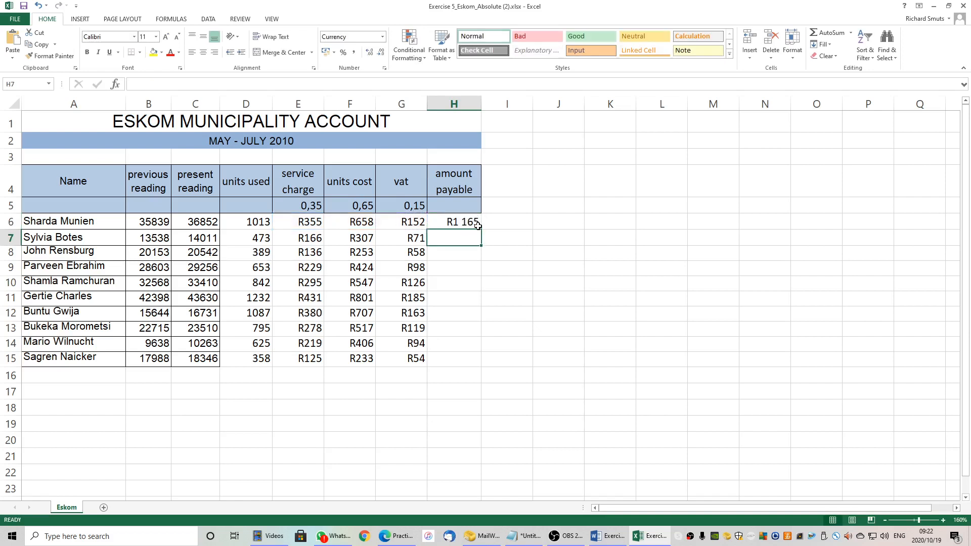
{"action": "left_click", "coordinate": [477, 225]}
{"action": "left_click_drag", "start_coordinate": [480, 229], "coordinate": [473, 358]}
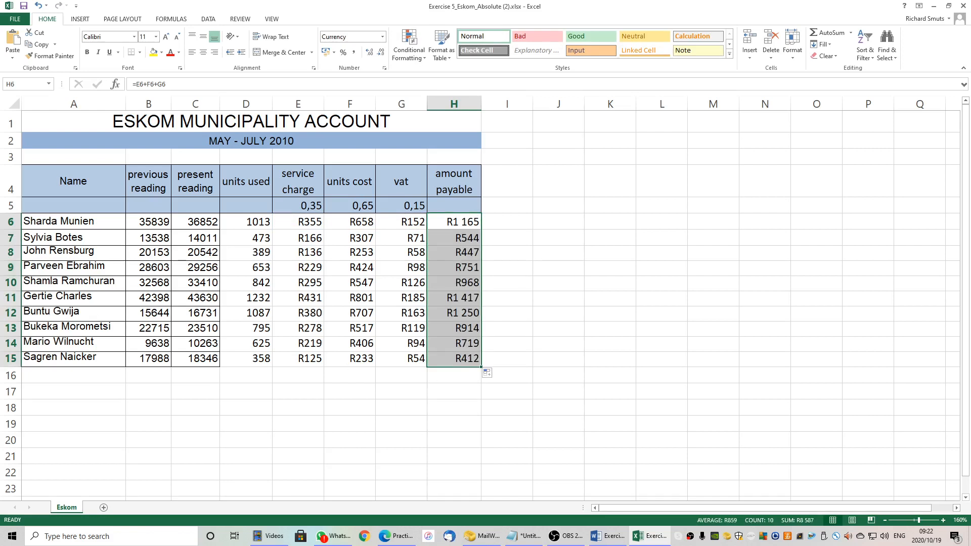
Step: Switch to the Word exercise document to read the remaining instructions and compare its sample solution with the worksheet, narrowing the document window alongside it
{"action": "left_click_drag", "start_coordinate": [0, 53], "coordinate": [597, 87]}
{"action": "scroll", "coordinate": [509, 329], "scroll_direction": "down", "scroll_amount": 5}
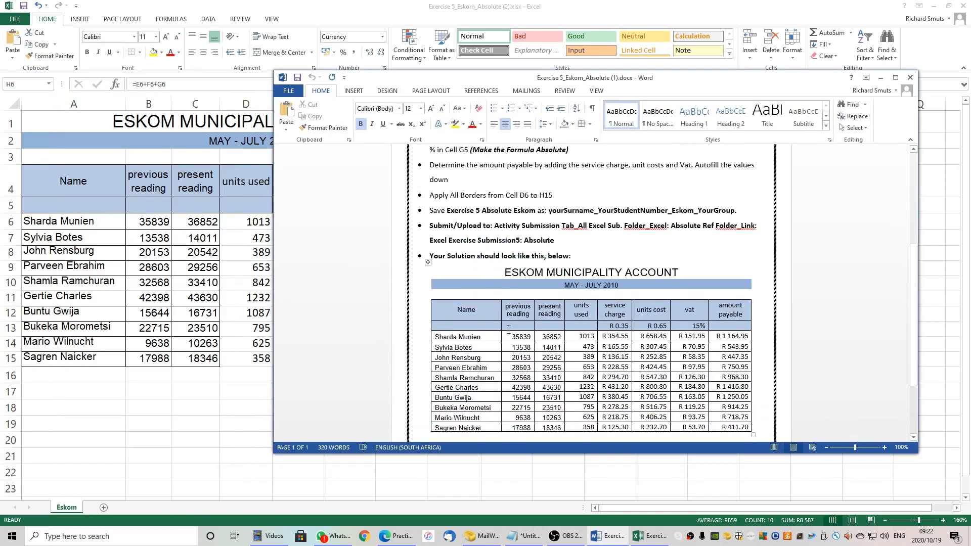
{"action": "scroll", "coordinate": [509, 329], "scroll_direction": "down", "scroll_amount": 3}
{"action": "left_click_drag", "start_coordinate": [271, 454], "coordinate": [498, 451]}
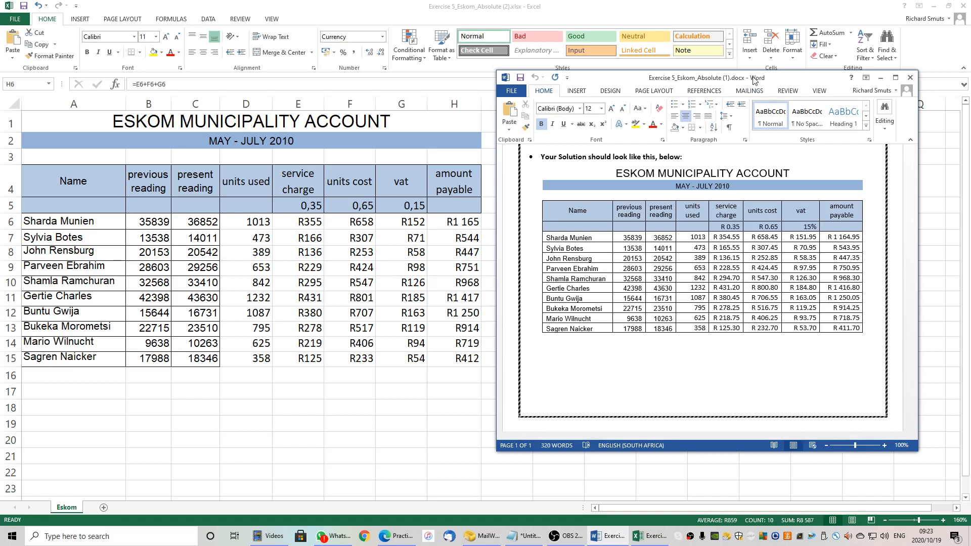
{"action": "left_click_drag", "start_coordinate": [754, 81], "coordinate": [0, 36]}
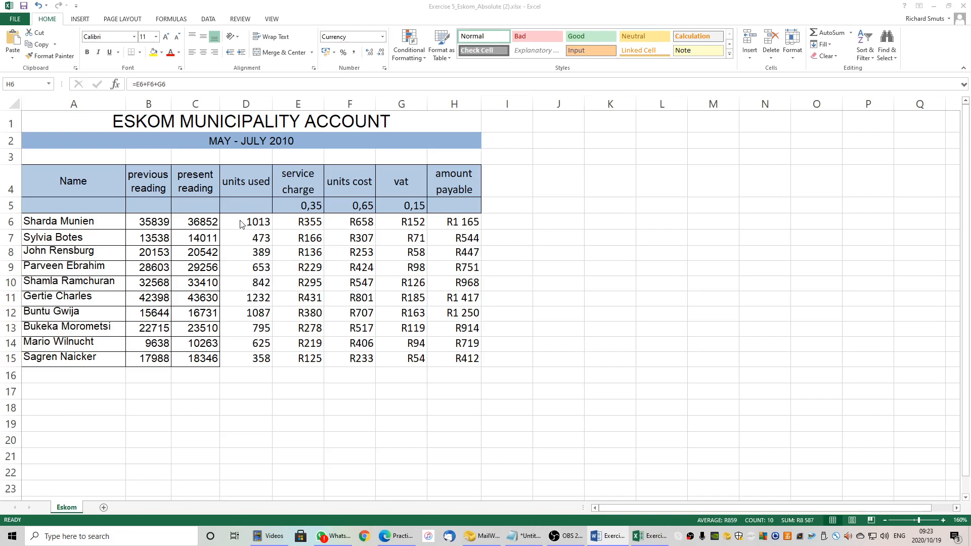
Step: Apply outline and inside borders to the cell range D6:H15
{"action": "left_click_drag", "start_coordinate": [244, 222], "coordinate": [450, 359]}
{"action": "right_click", "coordinate": [447, 347]}
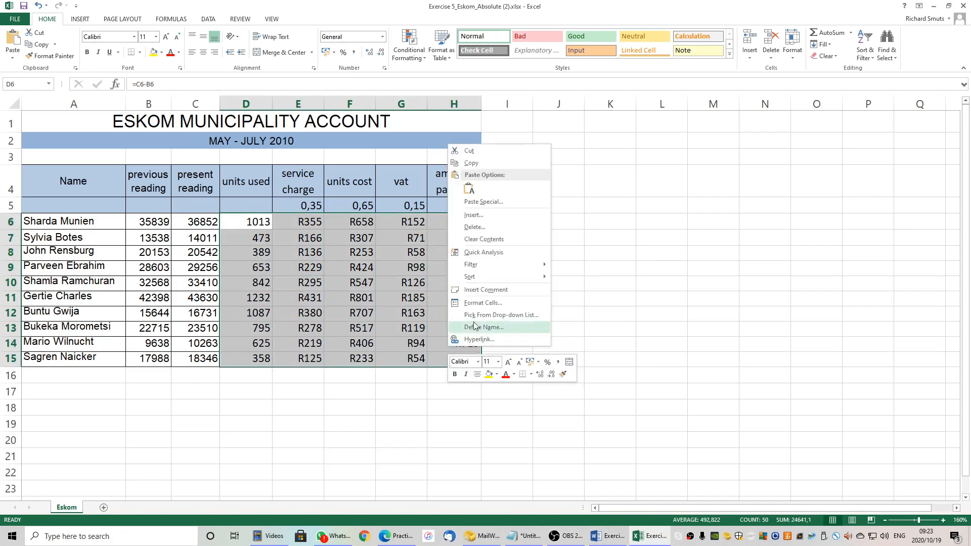
{"action": "left_click", "coordinate": [482, 303]}
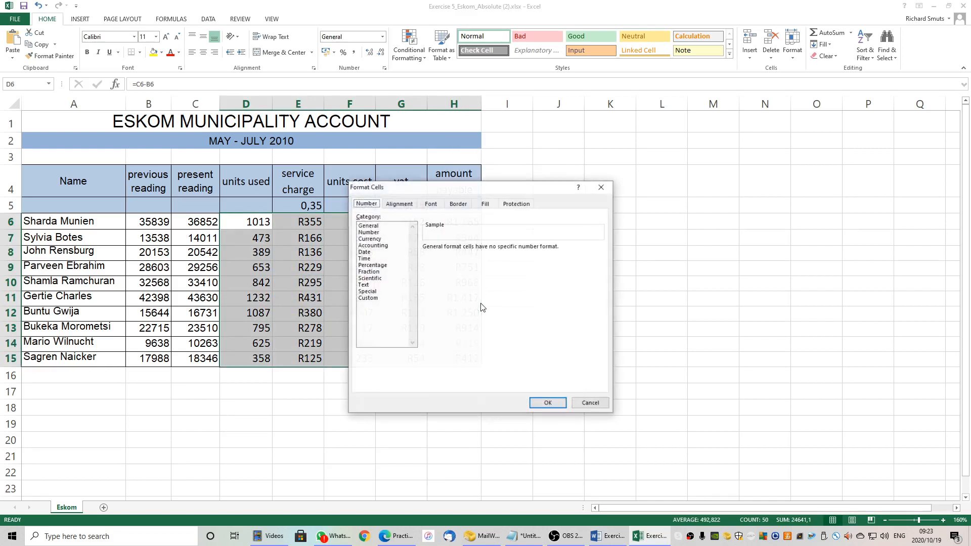
{"action": "left_click", "coordinate": [458, 203]}
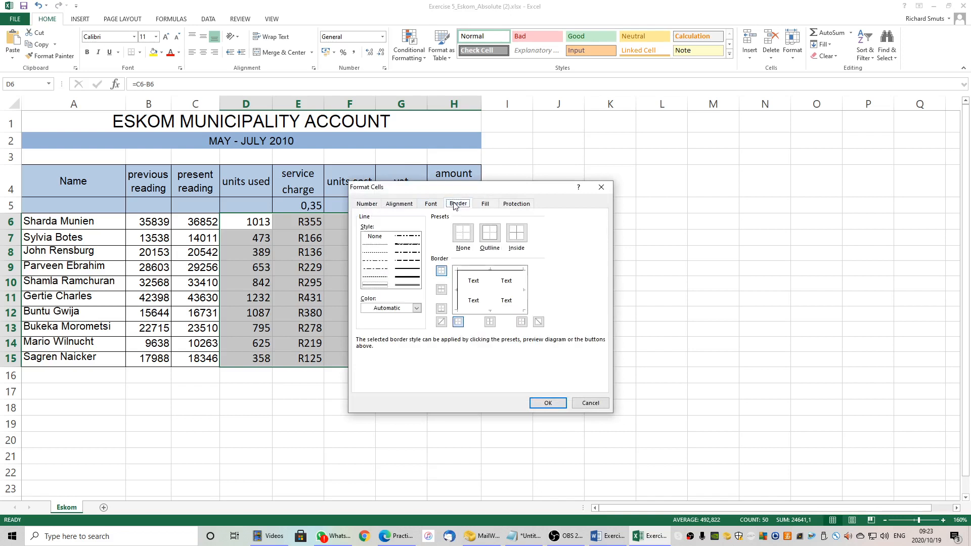
{"action": "left_click", "coordinate": [490, 238]}
{"action": "left_click", "coordinate": [516, 233]}
{"action": "left_click", "coordinate": [546, 403]}
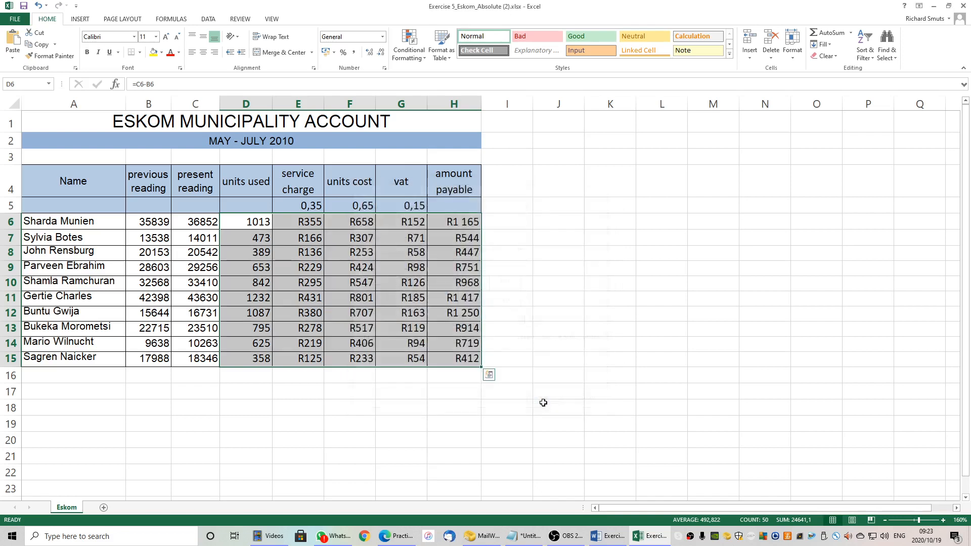
{"action": "left_click", "coordinate": [516, 303]}
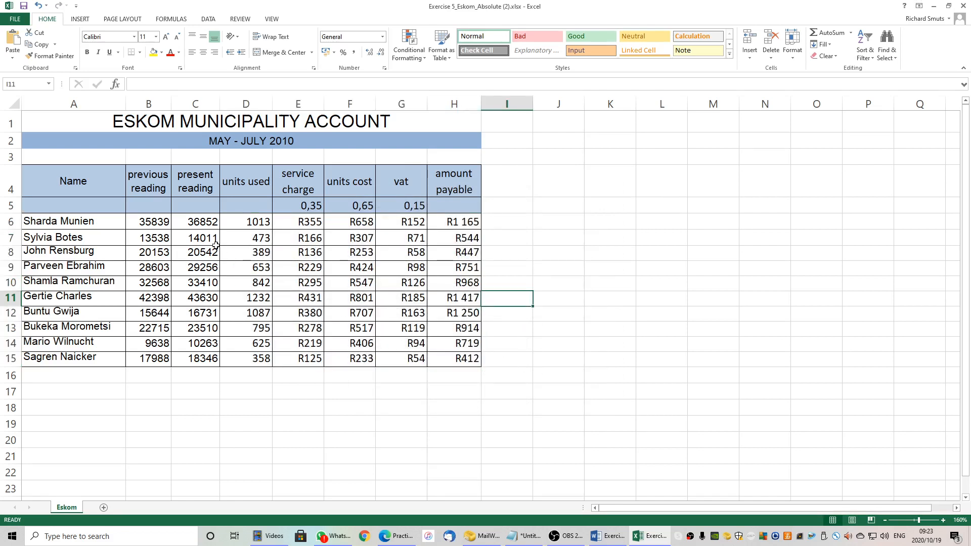
Step: Examine the calculations in formula view, including the absolute references to the rates in E5, F5 and G5, and return to value view
{"action": "left_click_drag", "start_coordinate": [156, 221], "coordinate": [190, 223]}
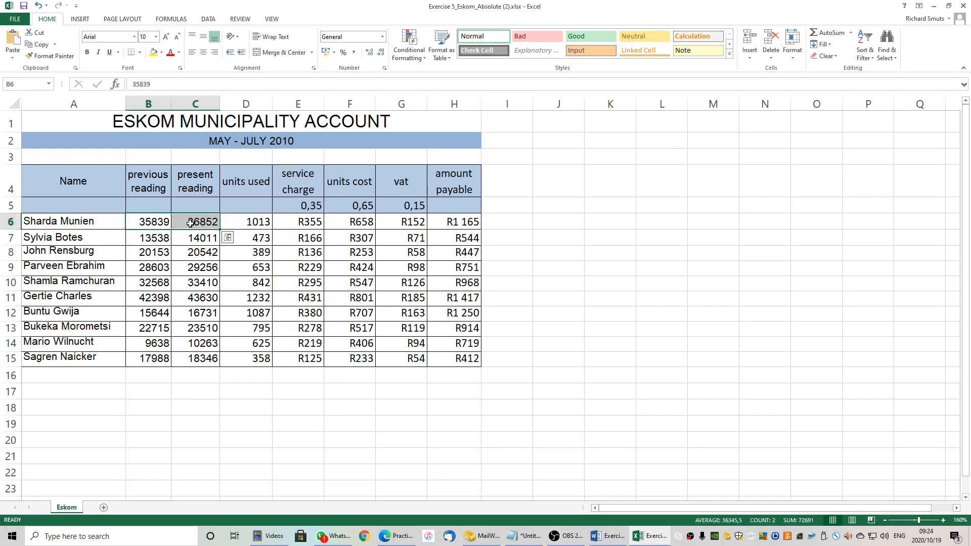
{"action": "left_click", "coordinate": [238, 224]}
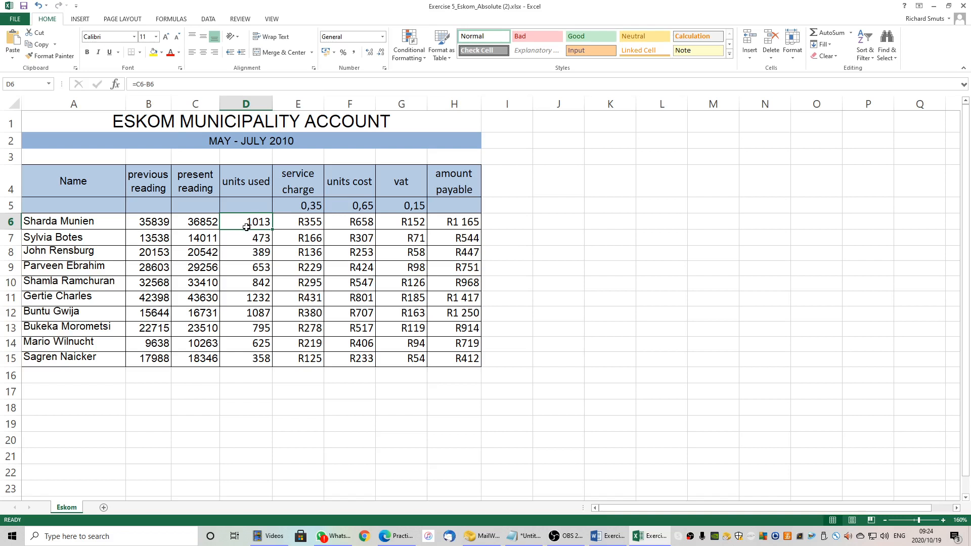
{"action": "key", "text": "ctrl+grave"}
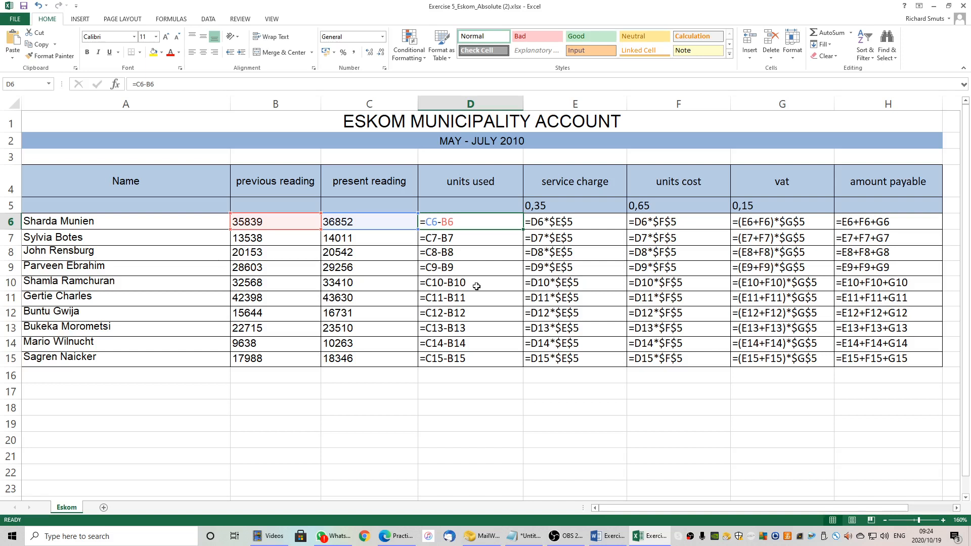
{"action": "key", "text": "ctrl+grave"}
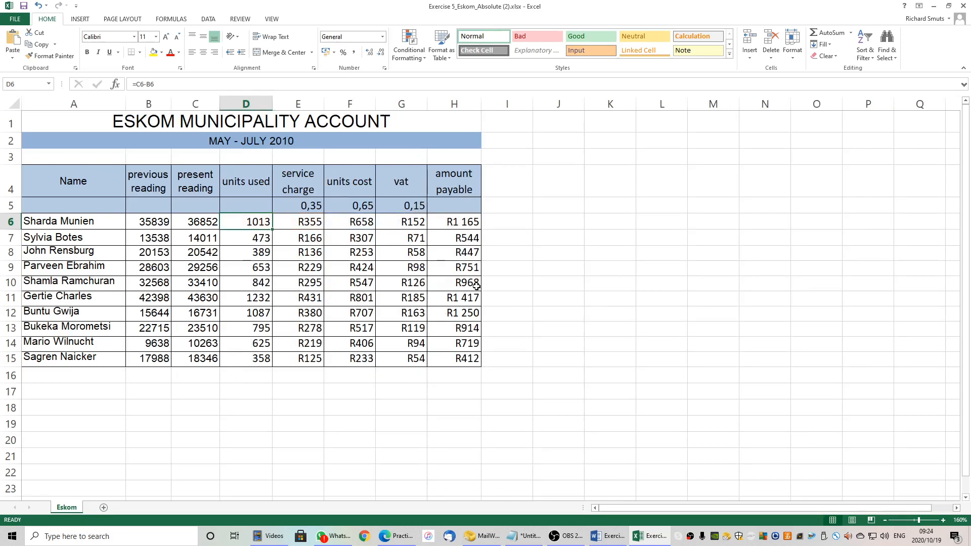
{"action": "key", "text": "ctrl+grave"}
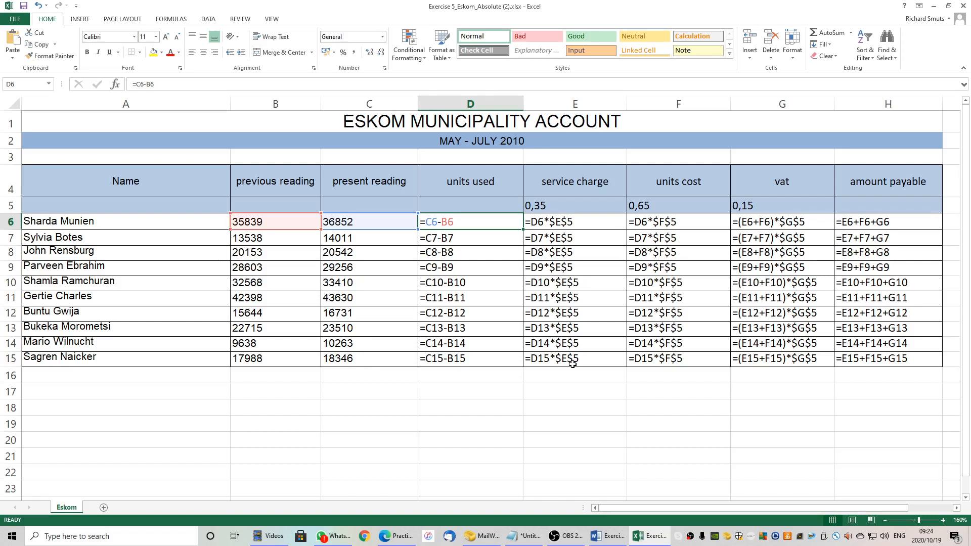
{"action": "left_click", "coordinate": [551, 206]}
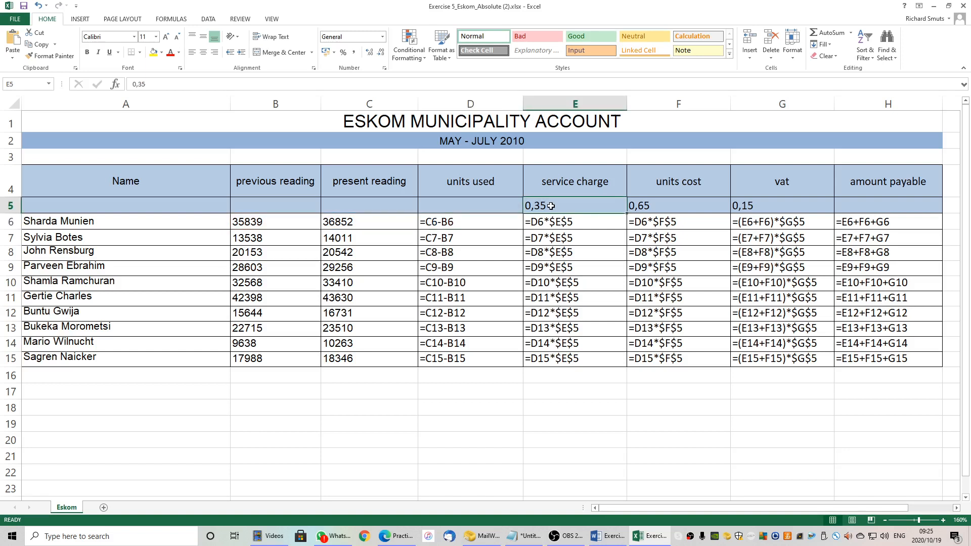
{"action": "left_click", "coordinate": [658, 206]}
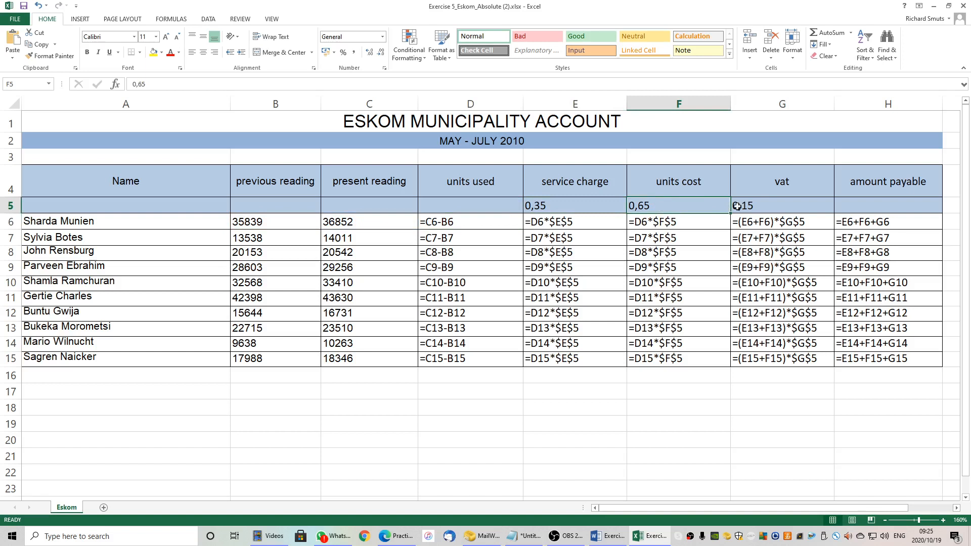
{"action": "left_click", "coordinate": [759, 207]}
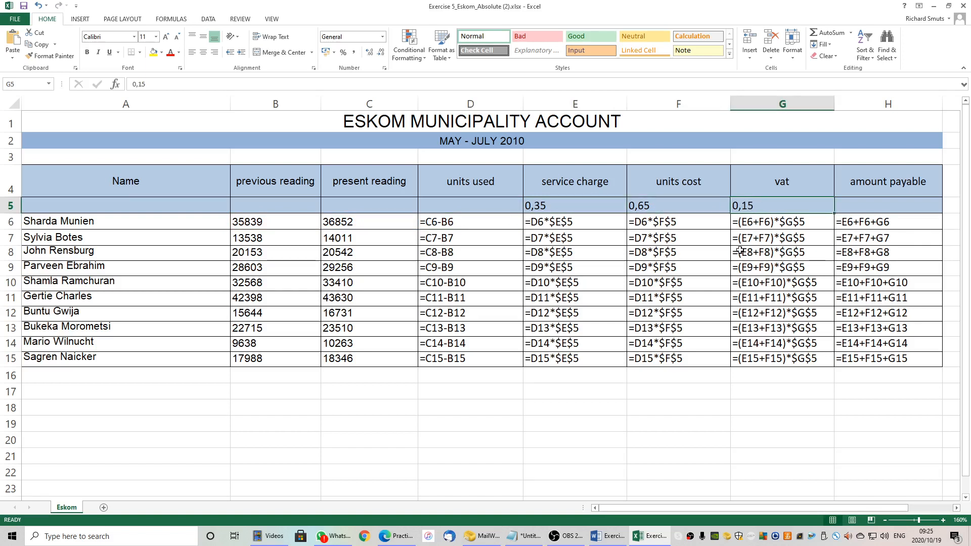
{"action": "key", "text": "ctrl+grave"}
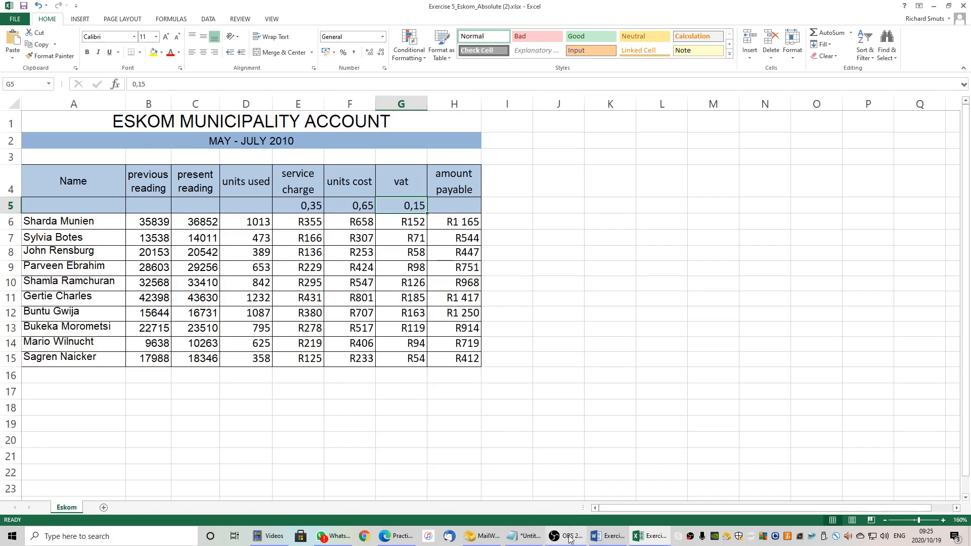
{"action": "mouse_move", "coordinate": [567, 541]}
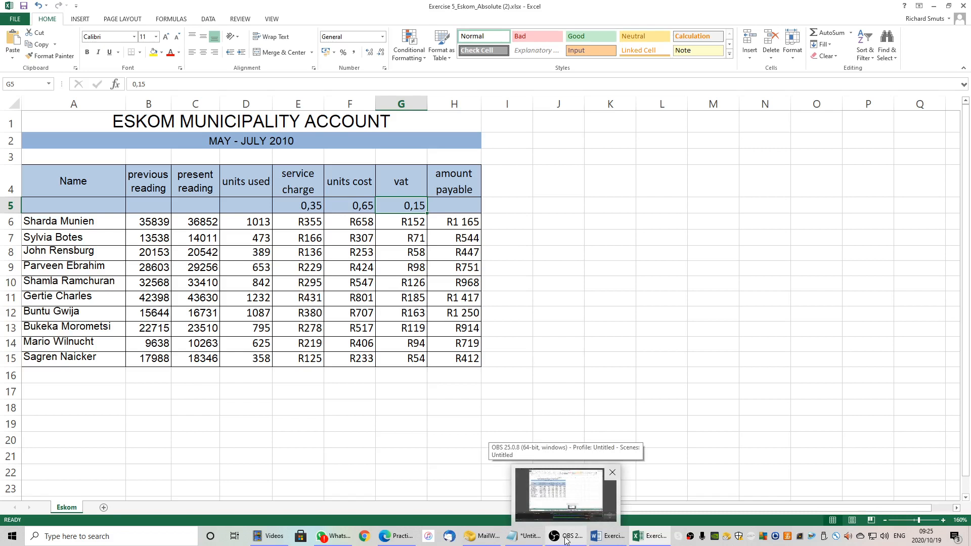
{"action": "left_click", "coordinate": [567, 541]}
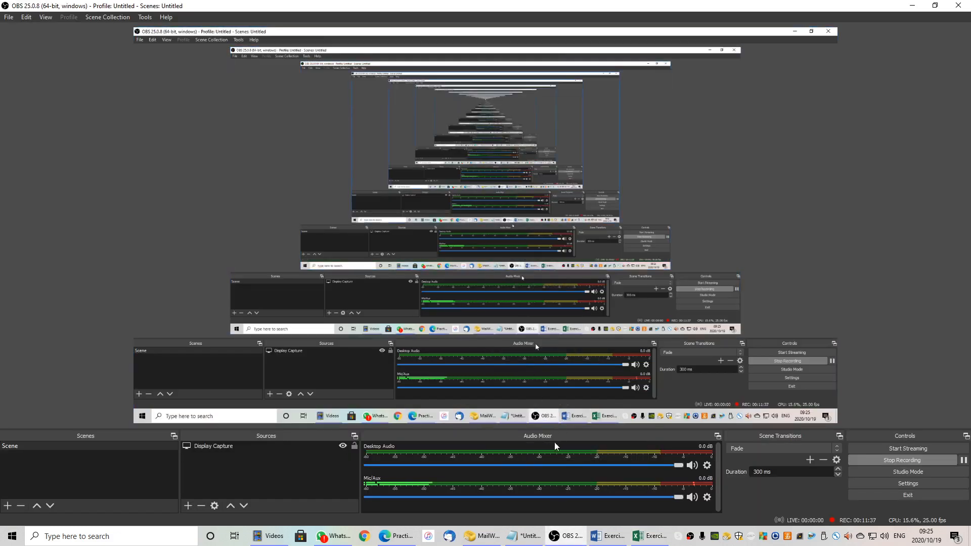